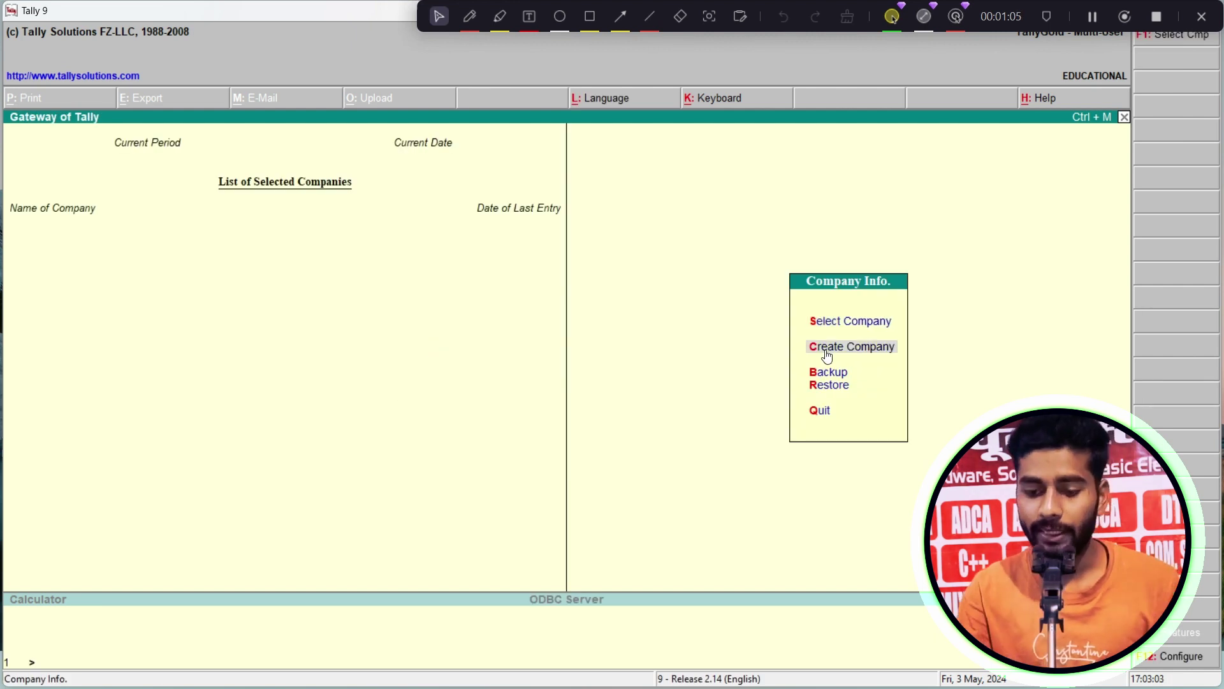
- Start a new company named RAM, keeping the default mailing name, India compliance and Rs. currency, with address and contact details blank
click(827, 349)
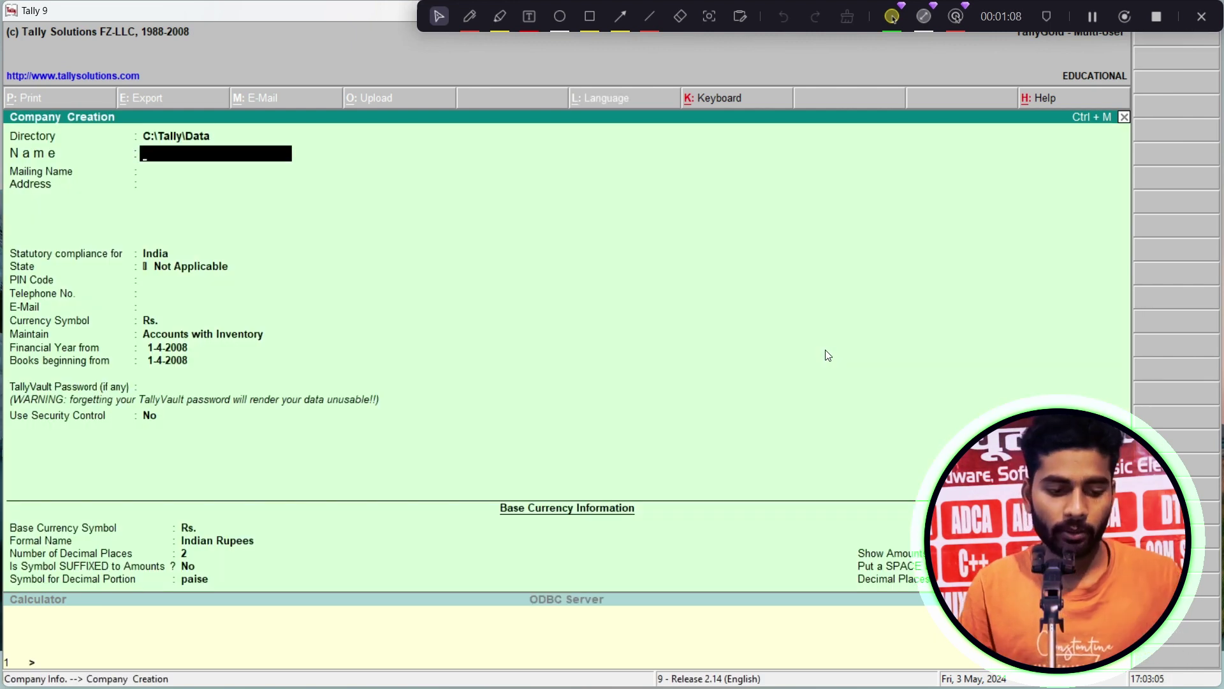
text(RAM)
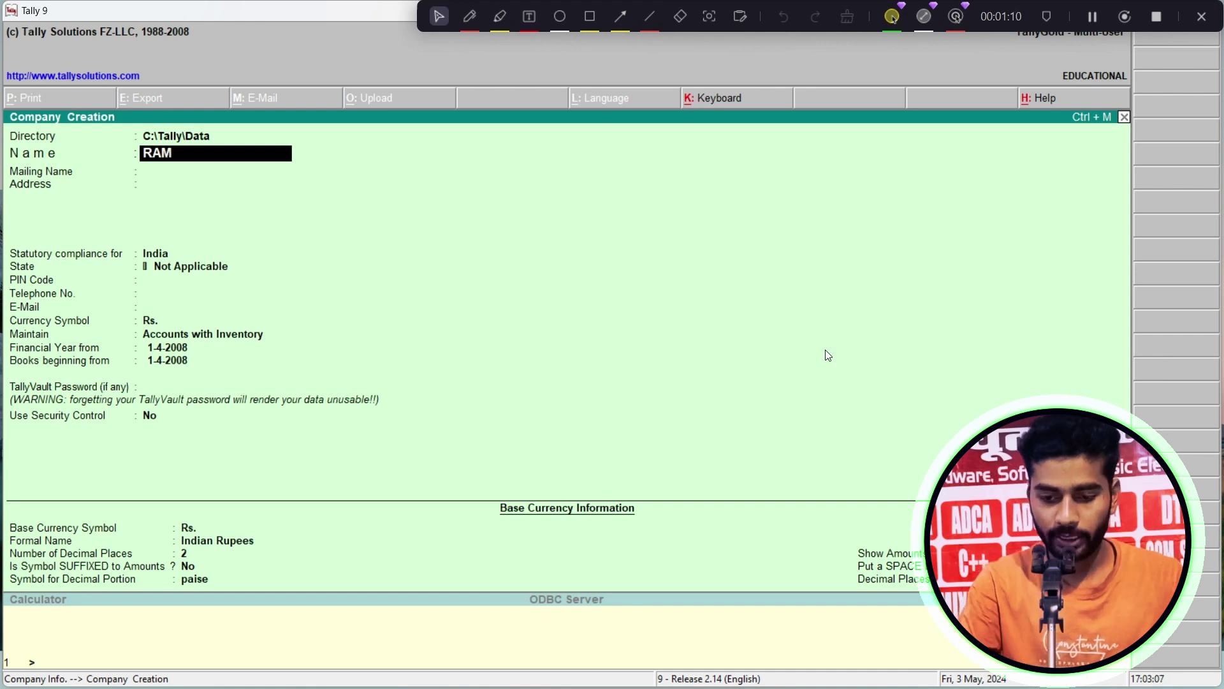
key(Return)
key(Return)
key(Return)
key(Return)
key(Return)
key(Return)
key(Return)
key(Return)
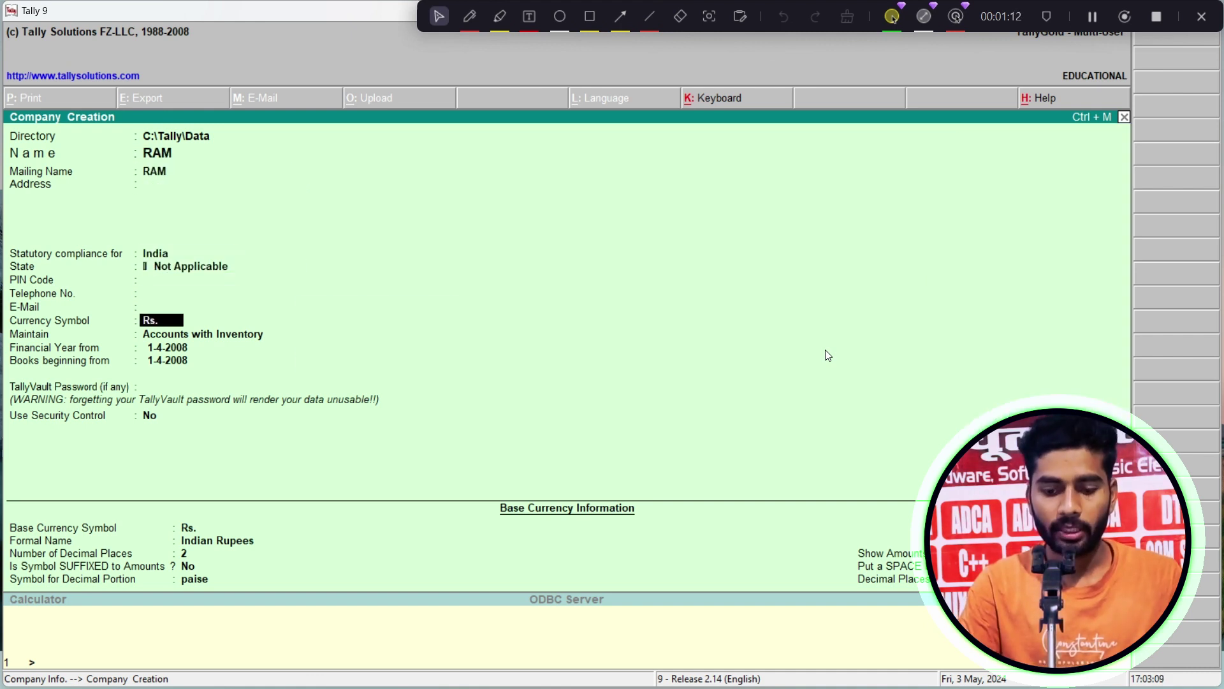
- Set the company to maintain Accounts Only and save it with the default financial year
key(Up)
key(Return)
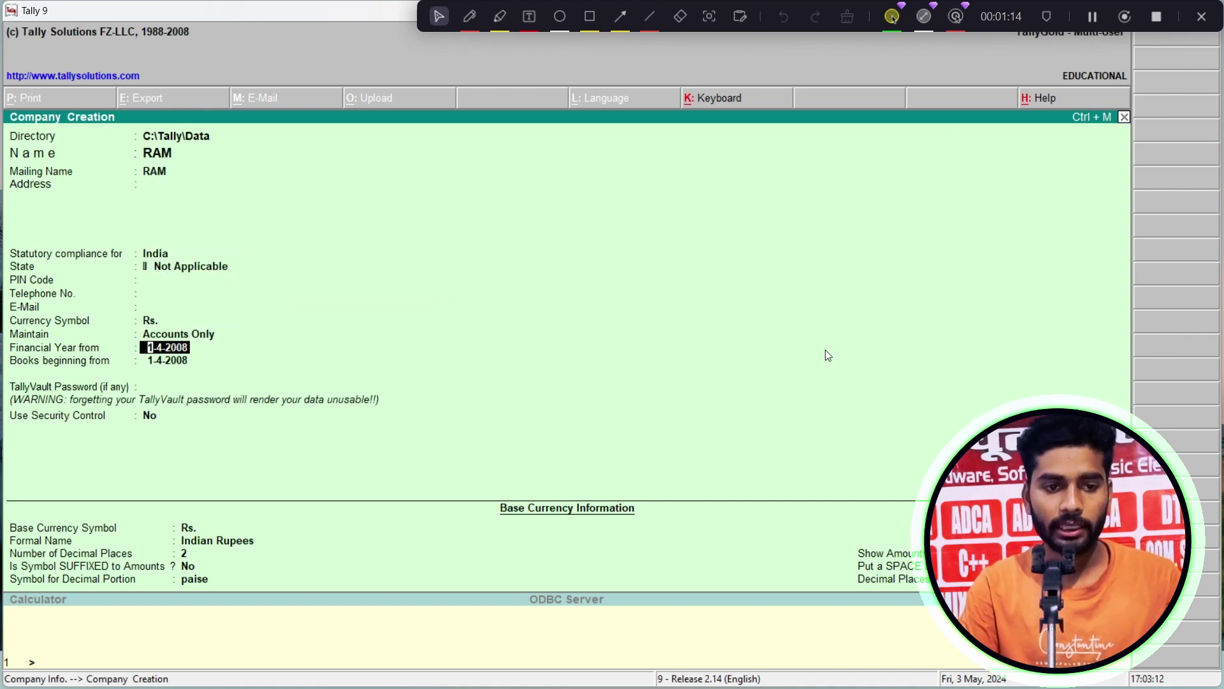
key(ctrl+a)
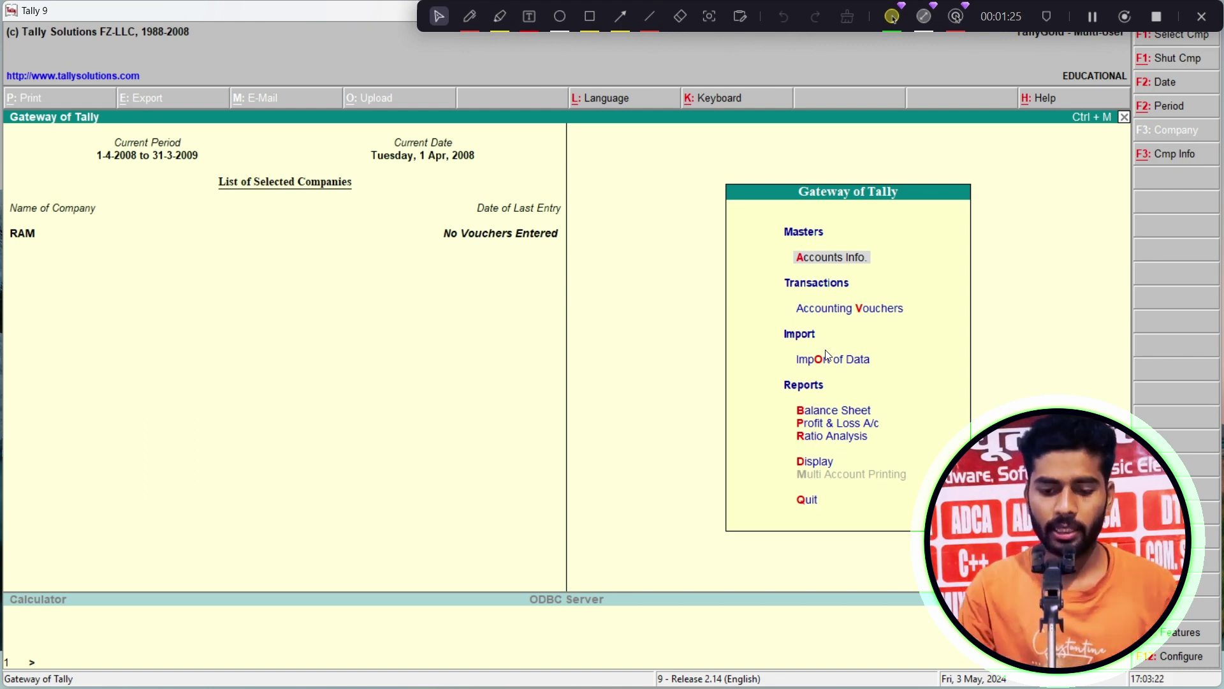
- Start creating a single account group named WAGES without an alias
key(Return)
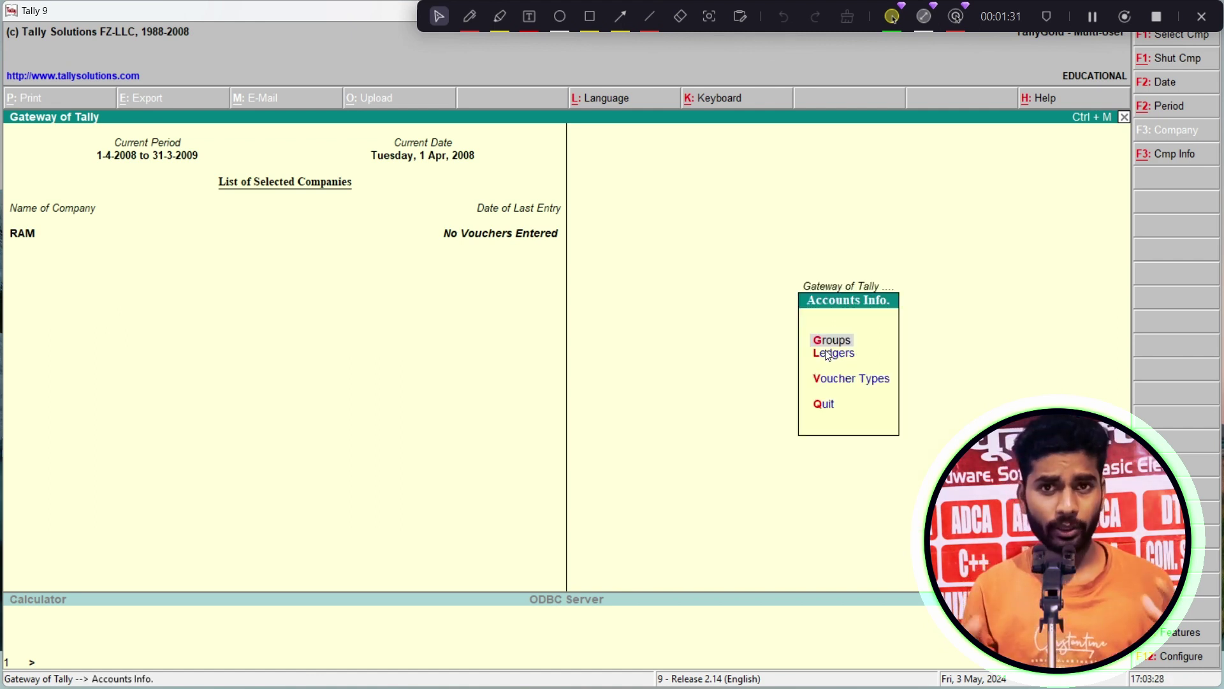
key(Return)
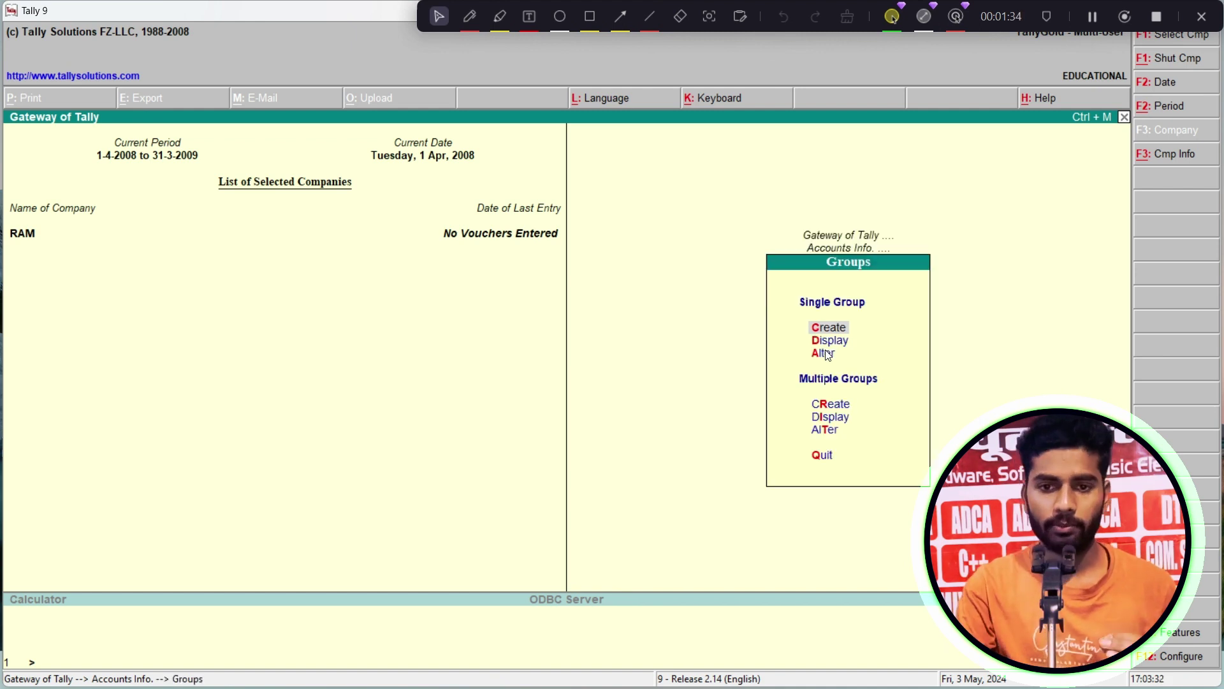
key(Return)
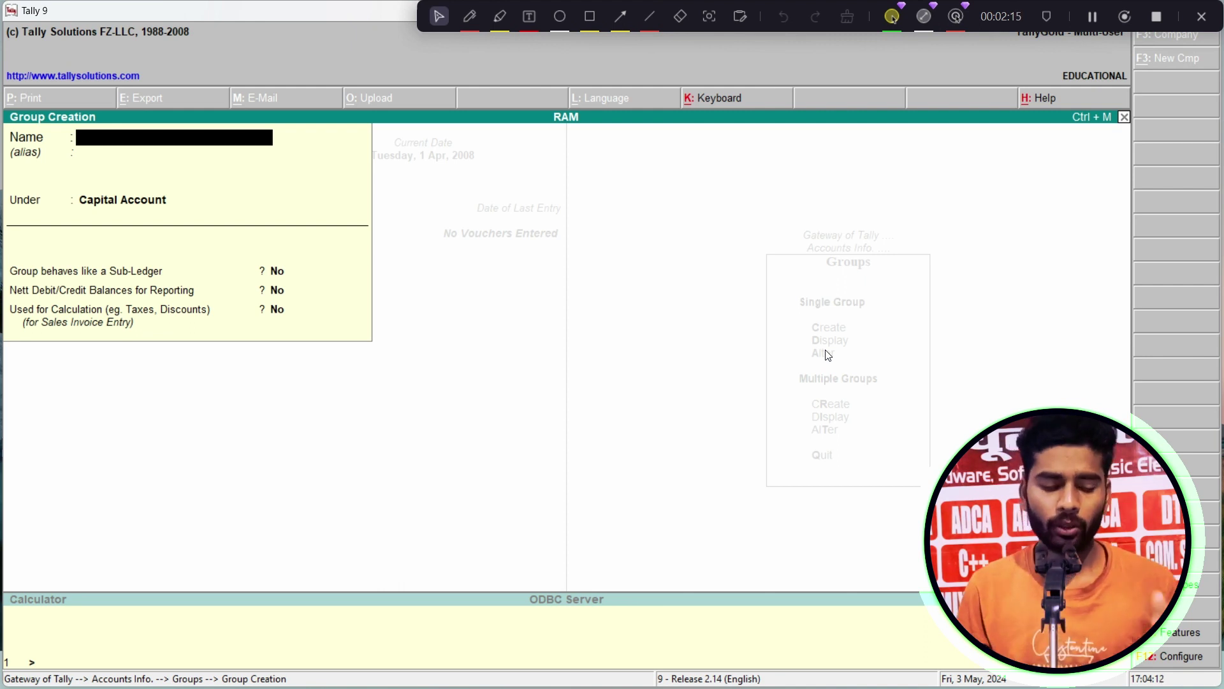
text(WA)
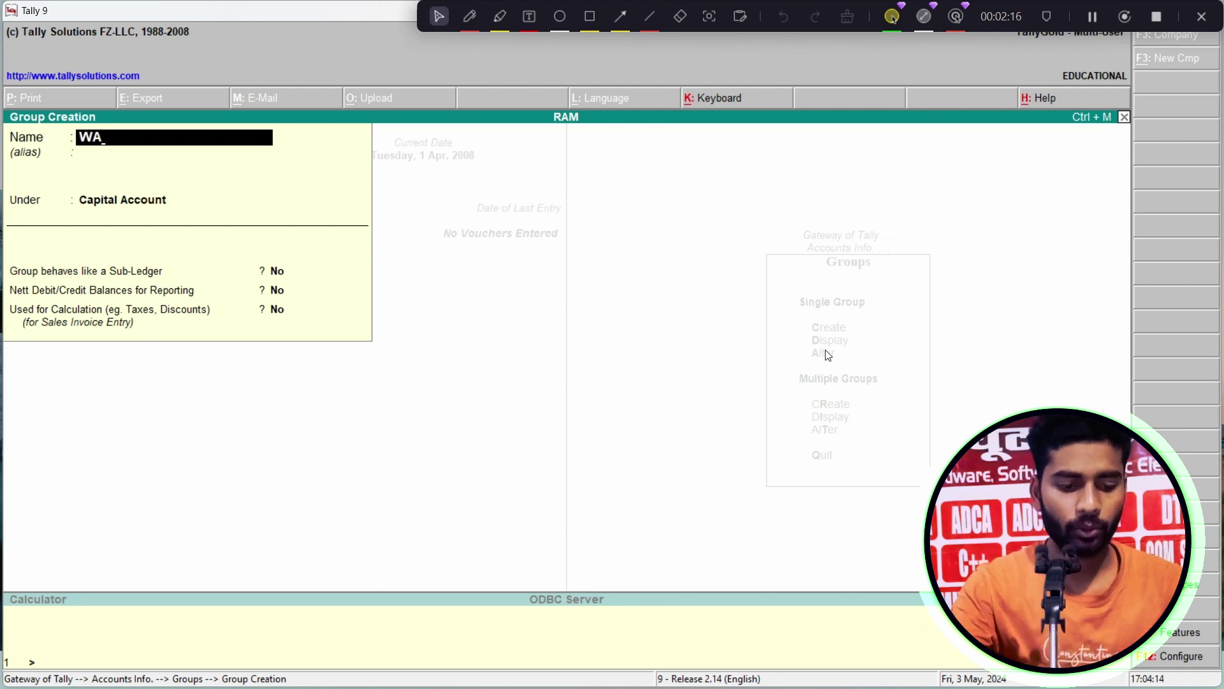
text(GES)
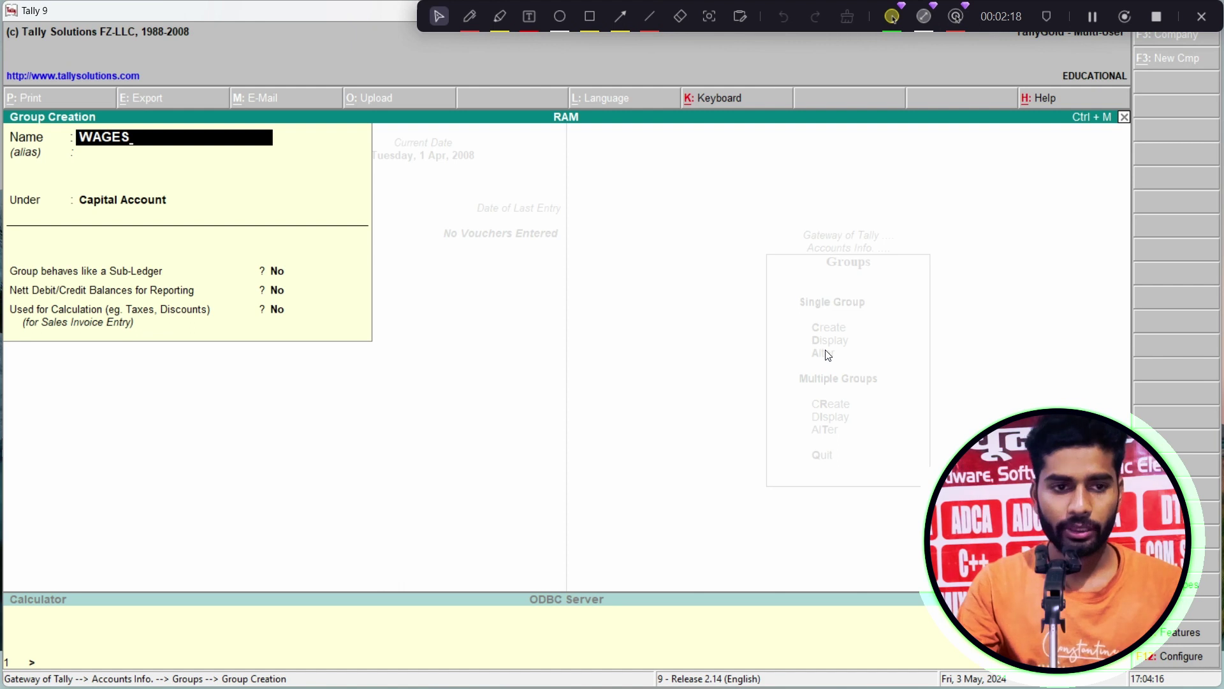
key(Return)
key(Return)
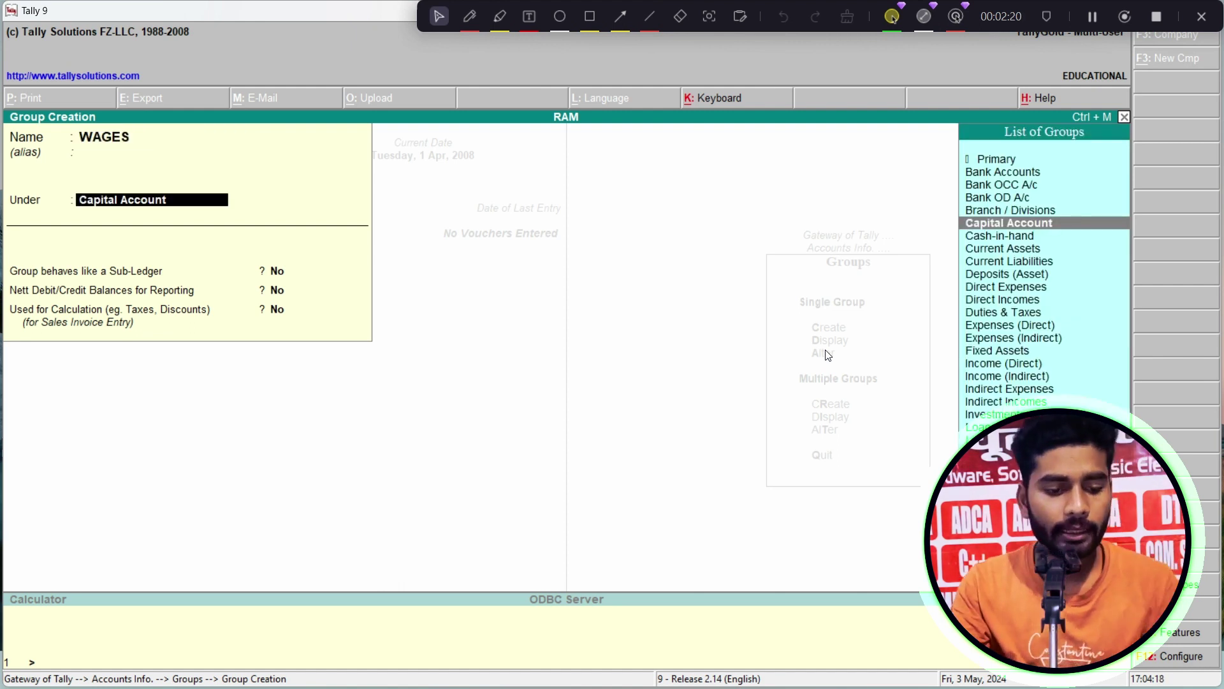
- Place the WAGES group under Direct Expenses, keep its remaining options at No, and save it before leaving group creation
text(DI)
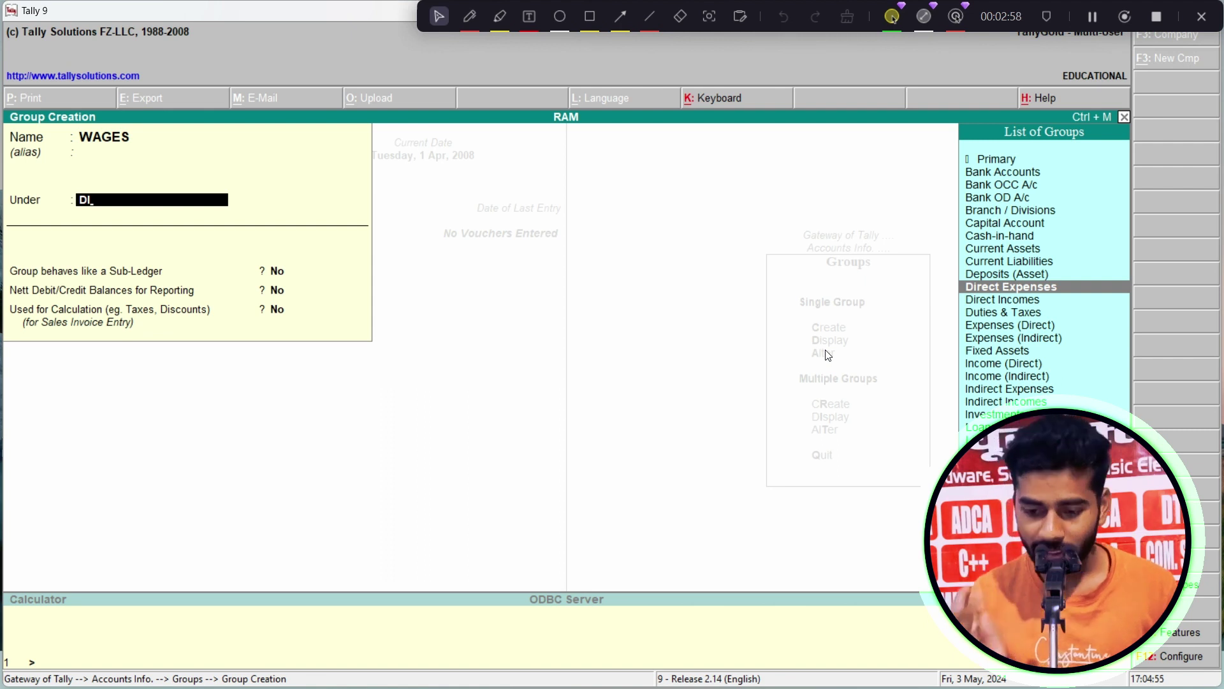
key(Return)
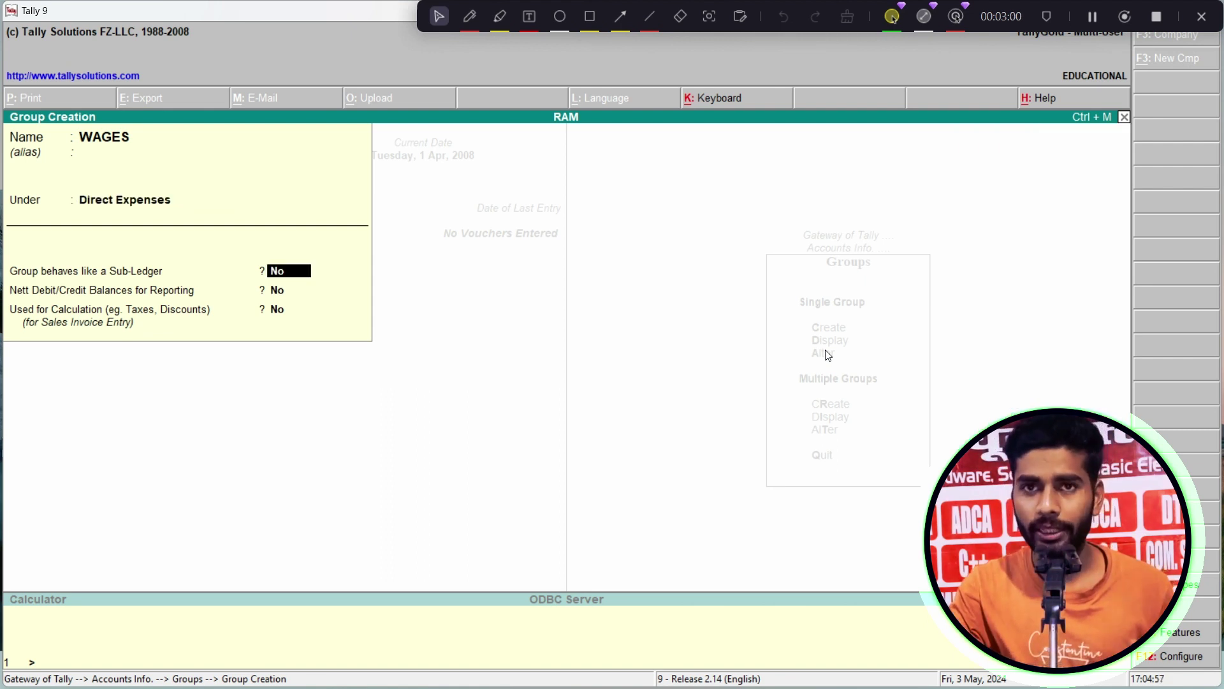
key(Return)
key(Return)
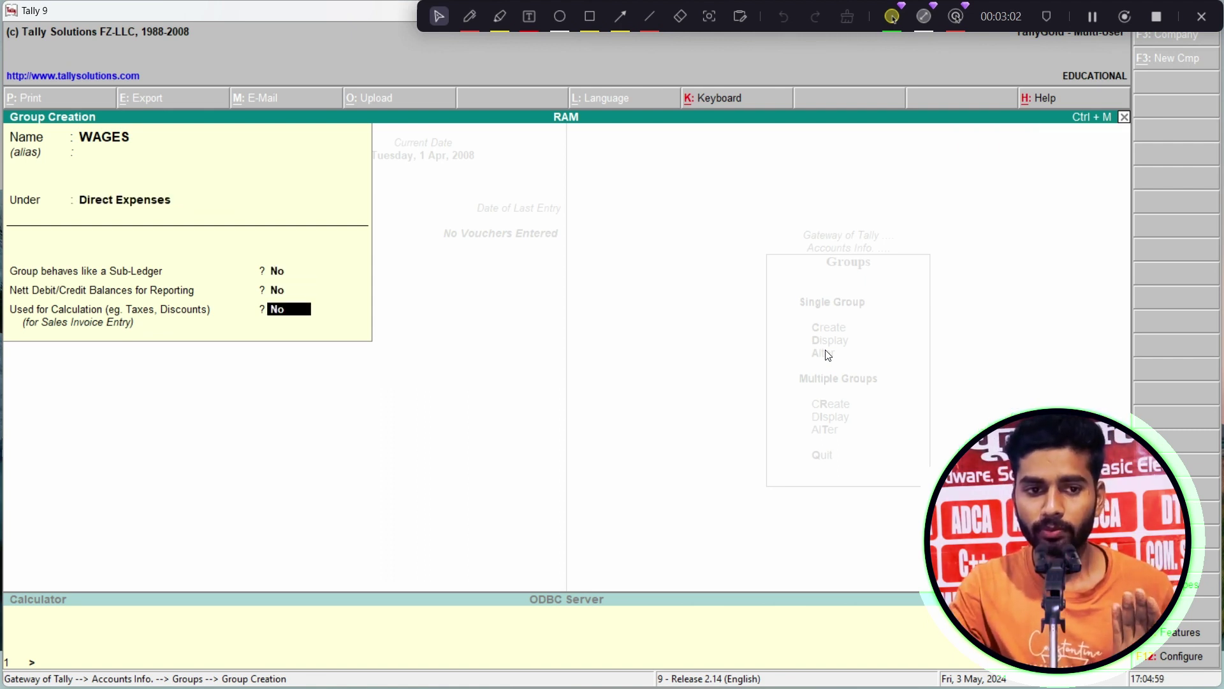
key(Return)
key(Return)
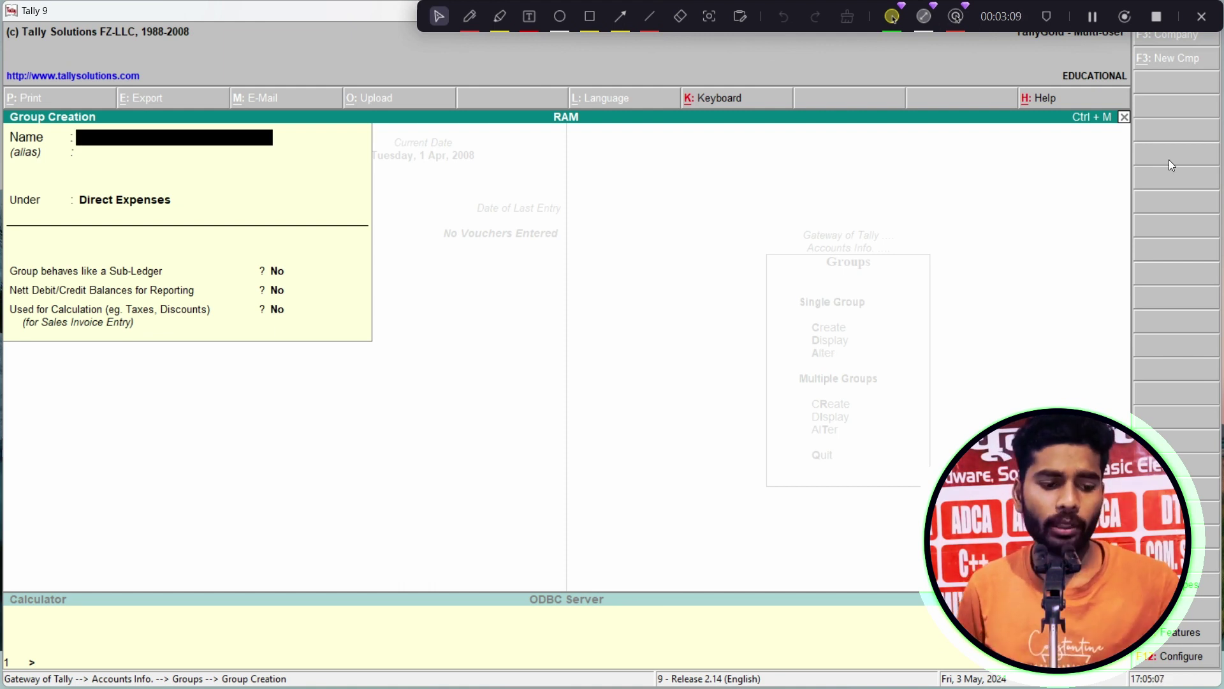
key(Escape)
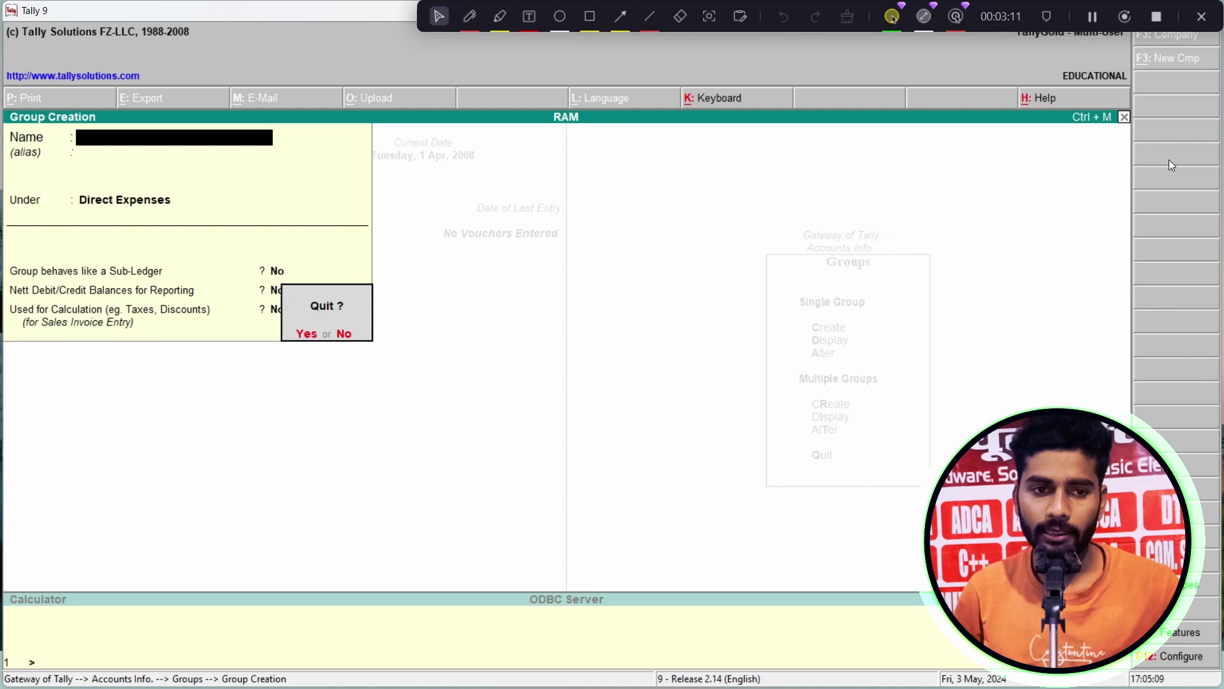
key(Return)
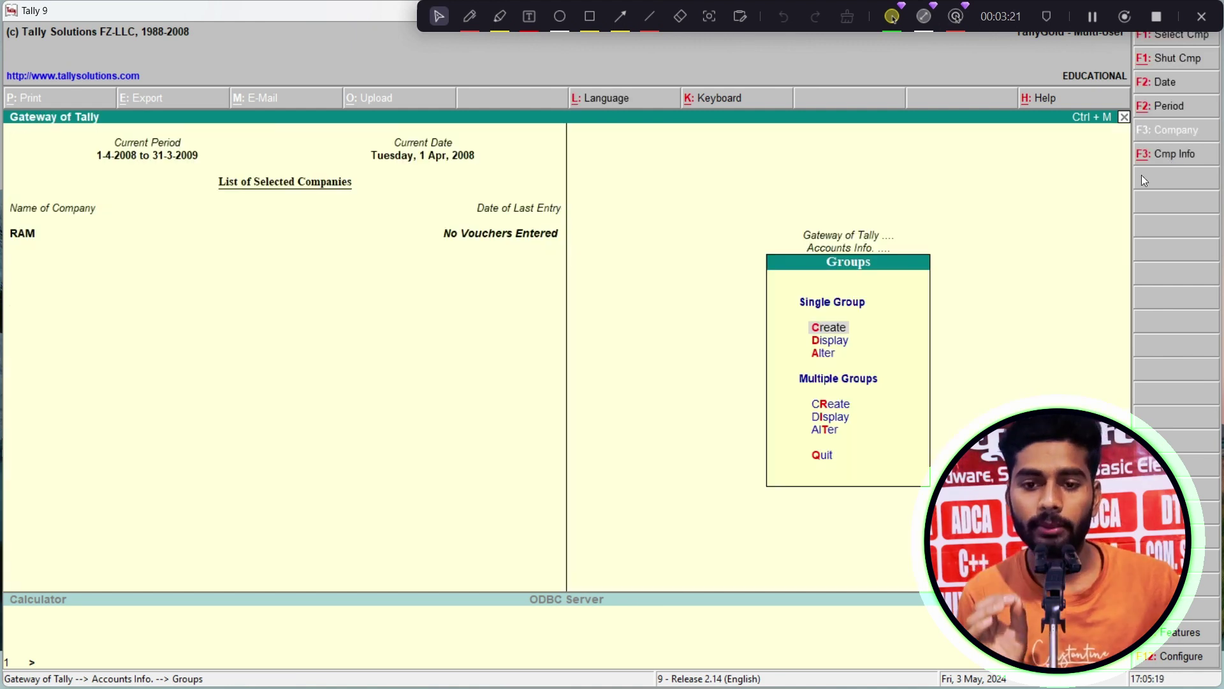
- Open multiple ledger creation and set WAGES as the parent group
key(Escape)
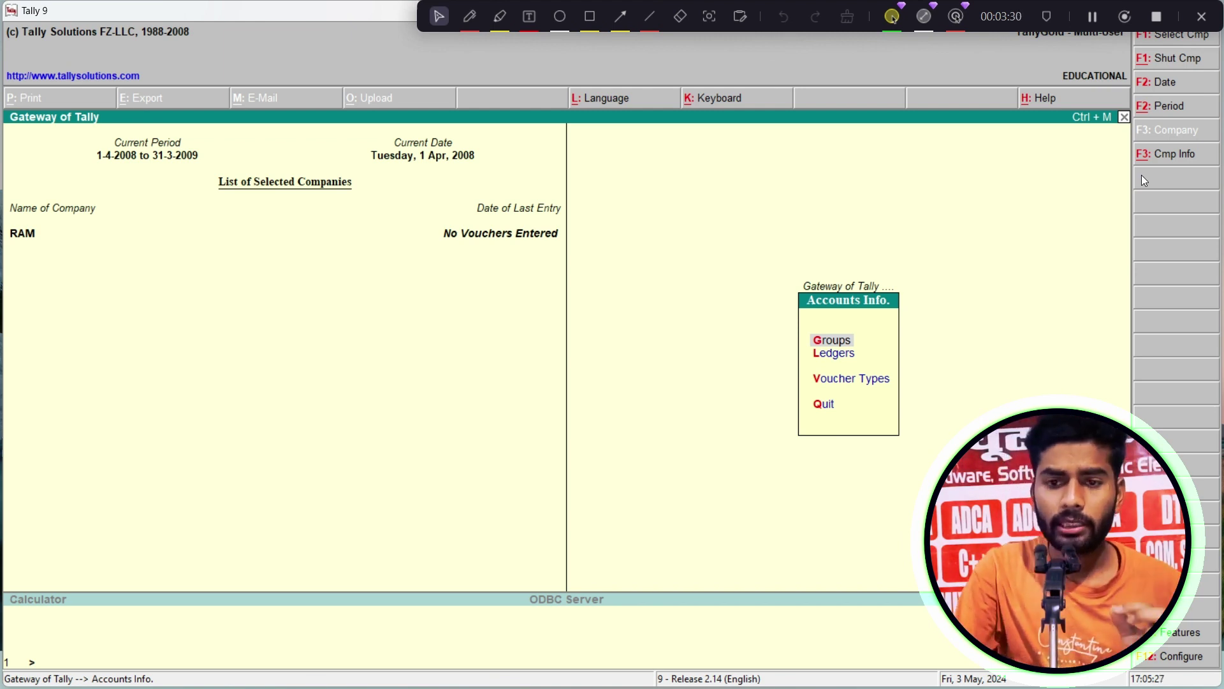
key(Down)
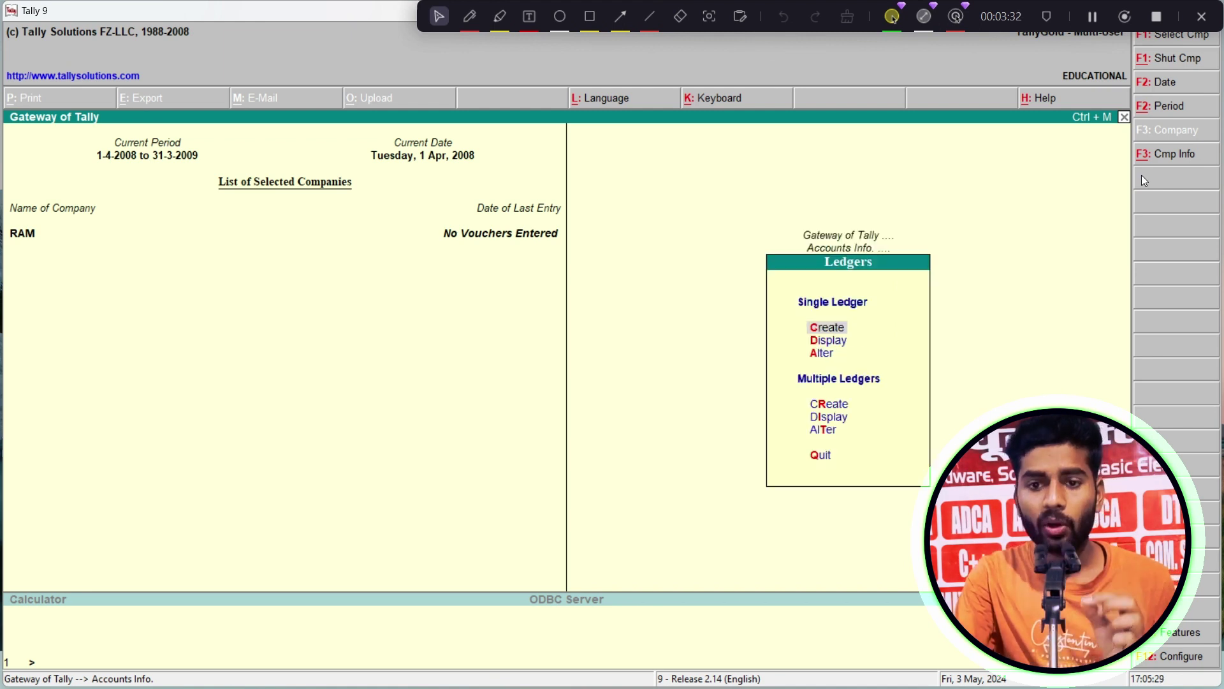
key(Return)
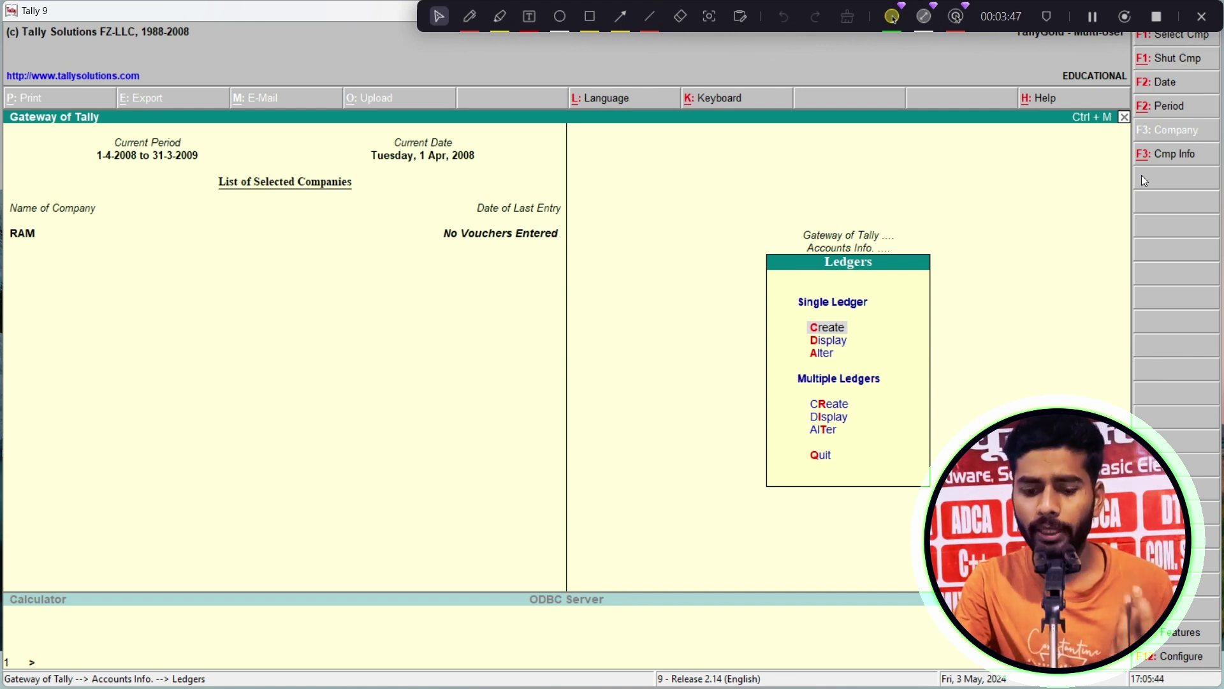
key(Down)
key(Down)
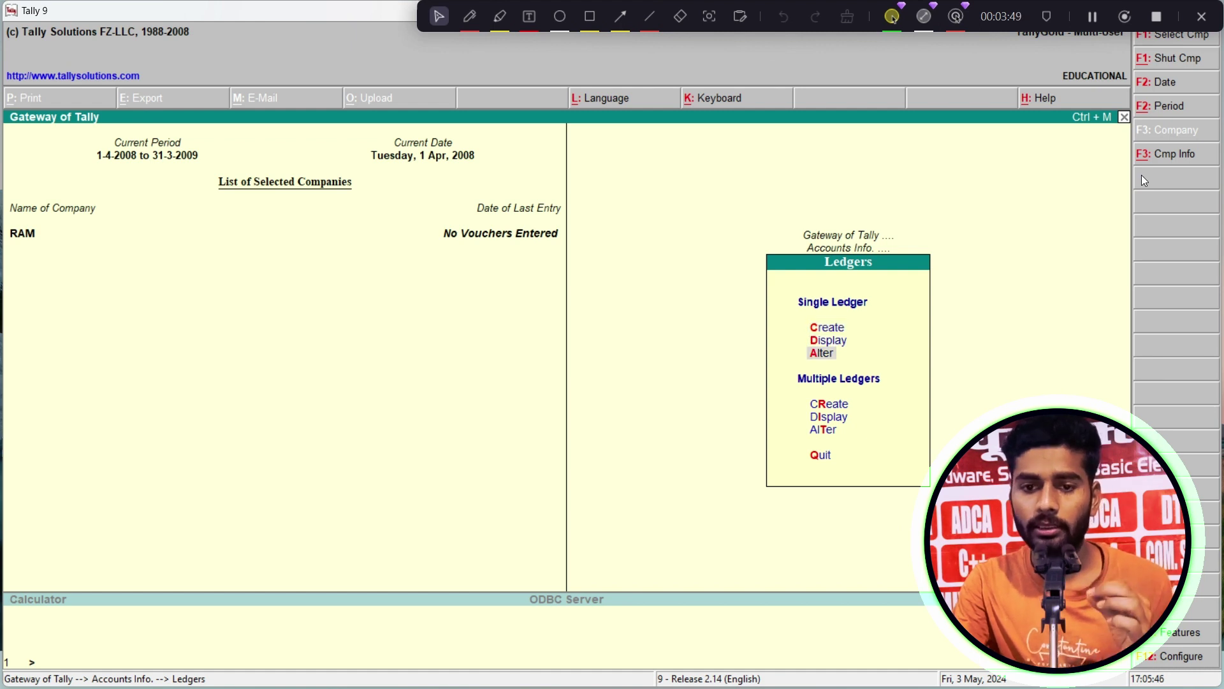
key(Down)
key(Down)
key(Up)
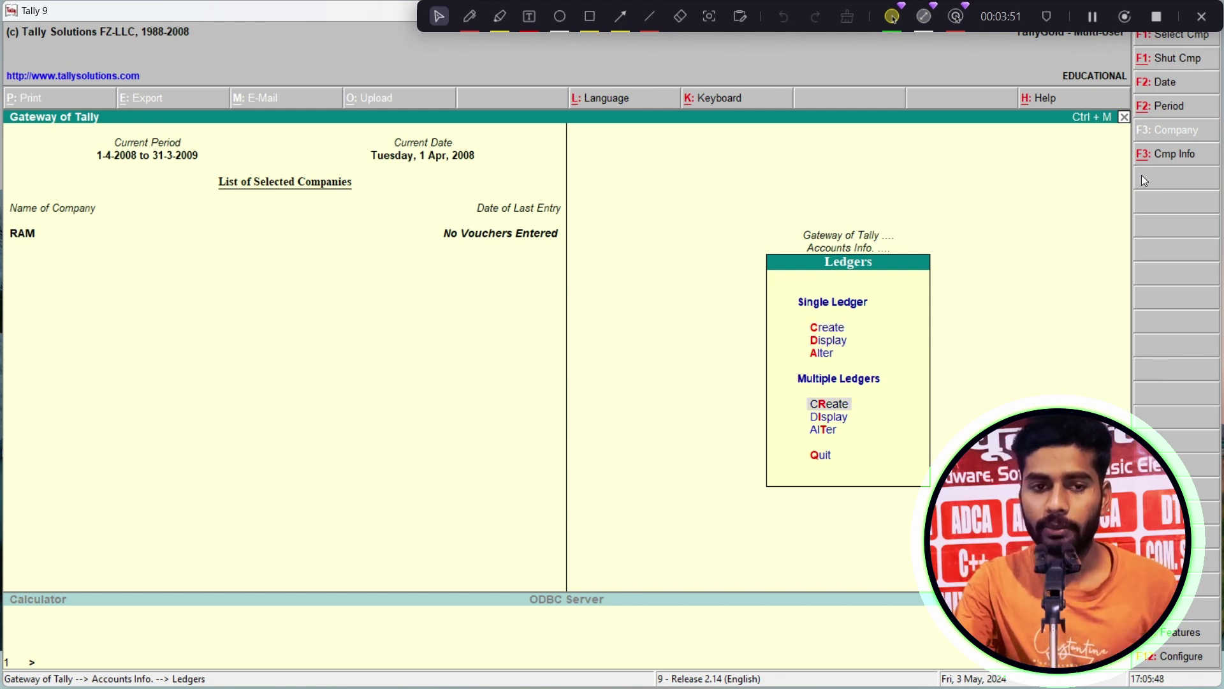
key(Return)
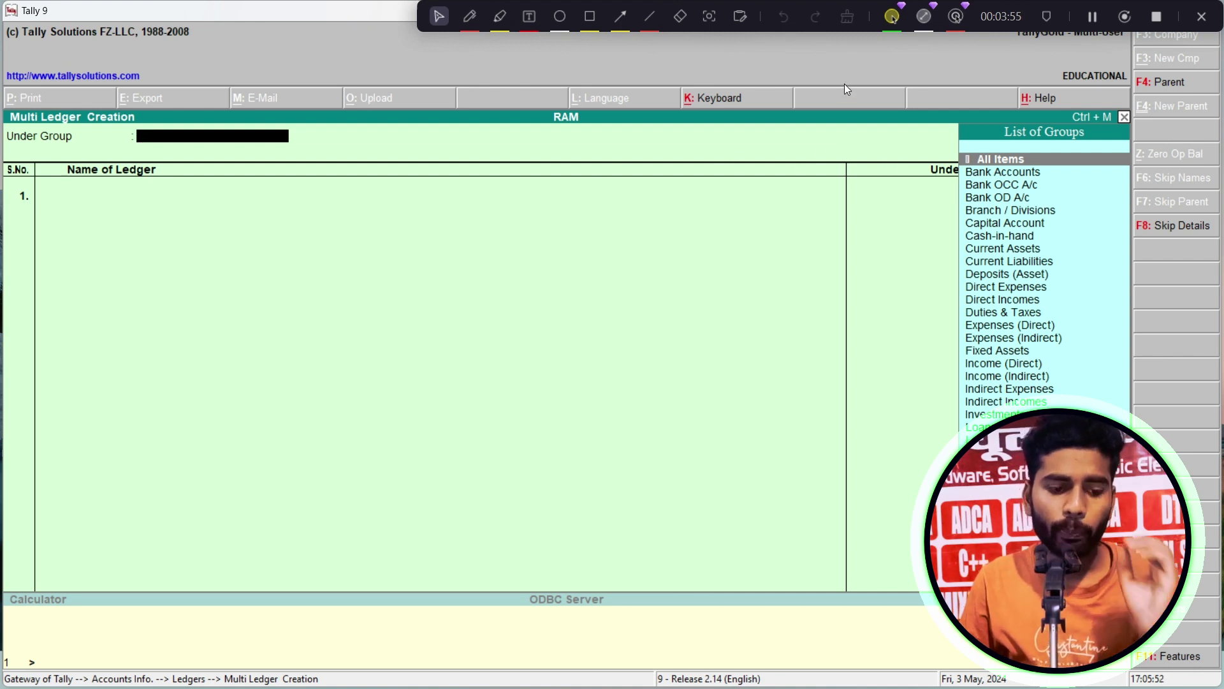
text(WA)
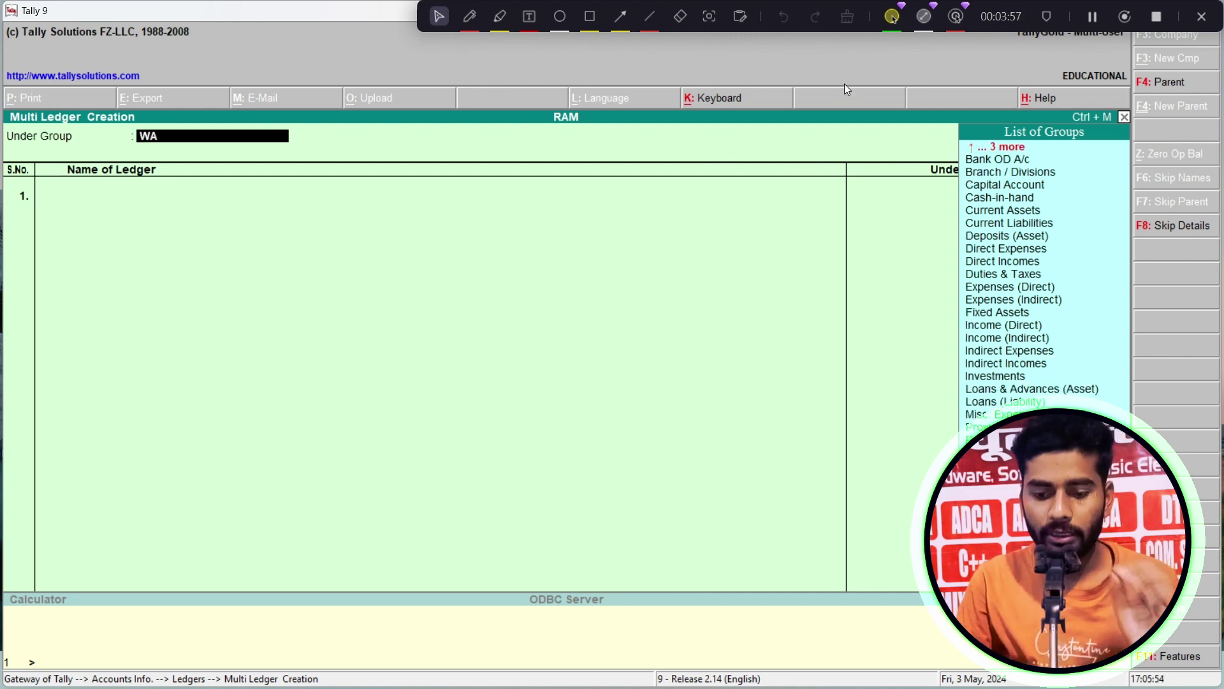
key(Return)
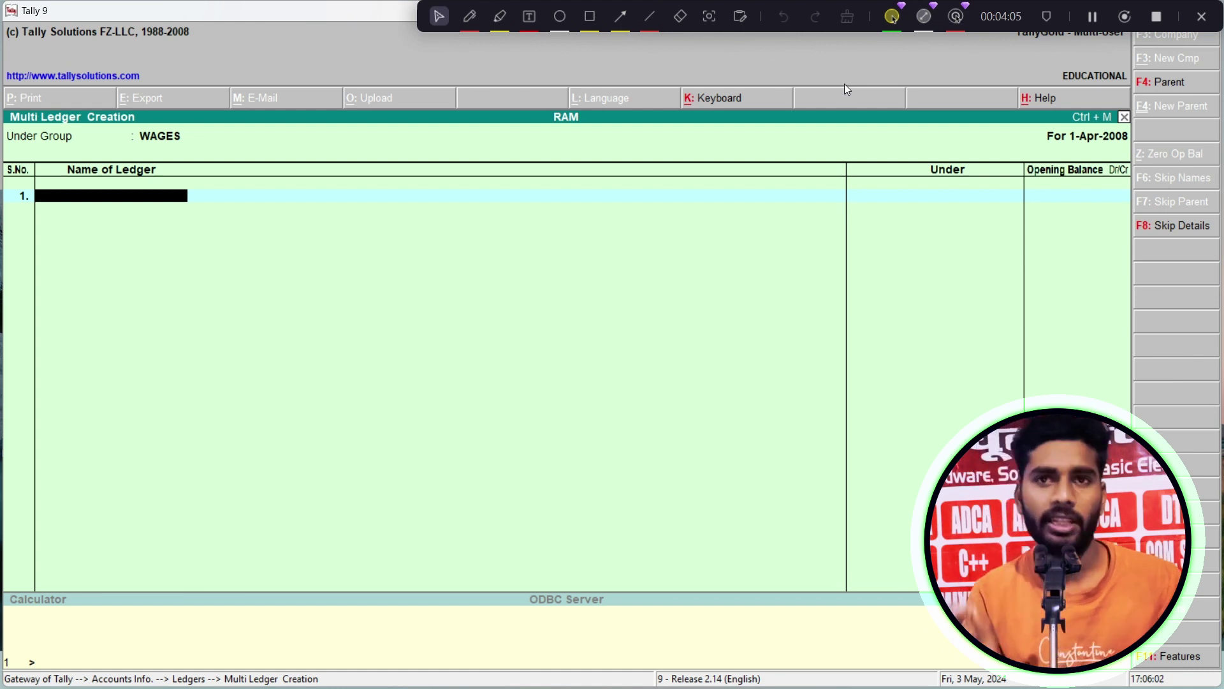
- Add the first two workers' ledgers by name under WAGES, leaving their opening balances blank
text(RAM)
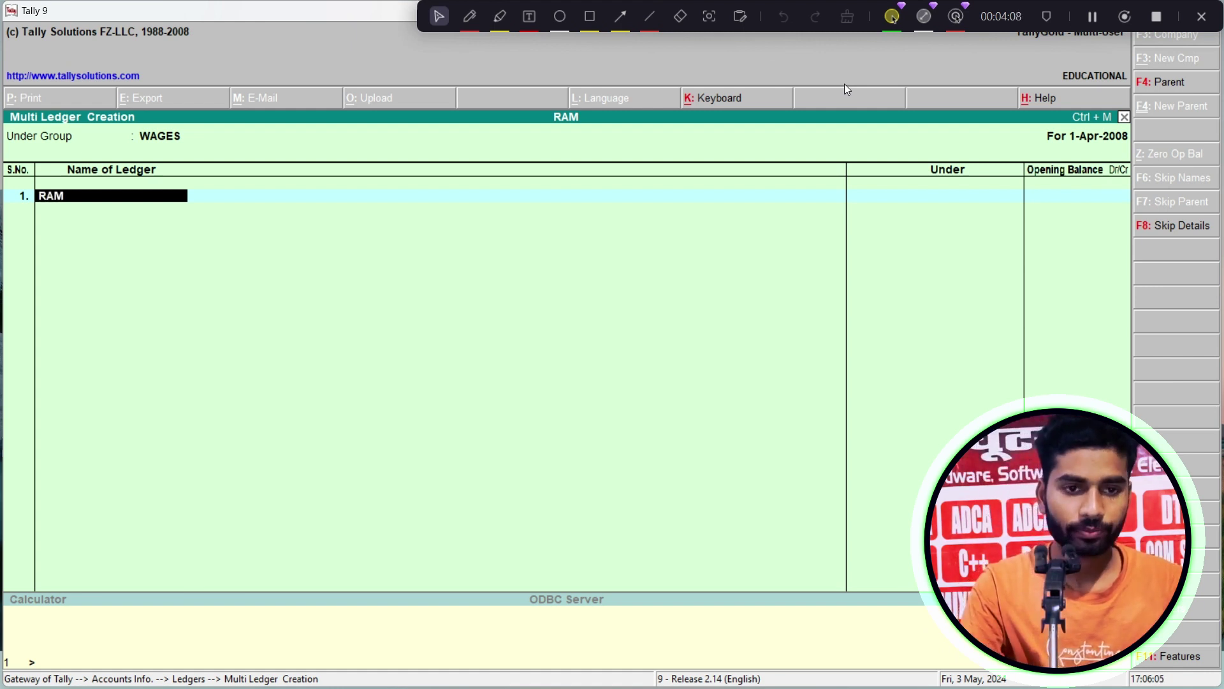
key(Return)
text(S)
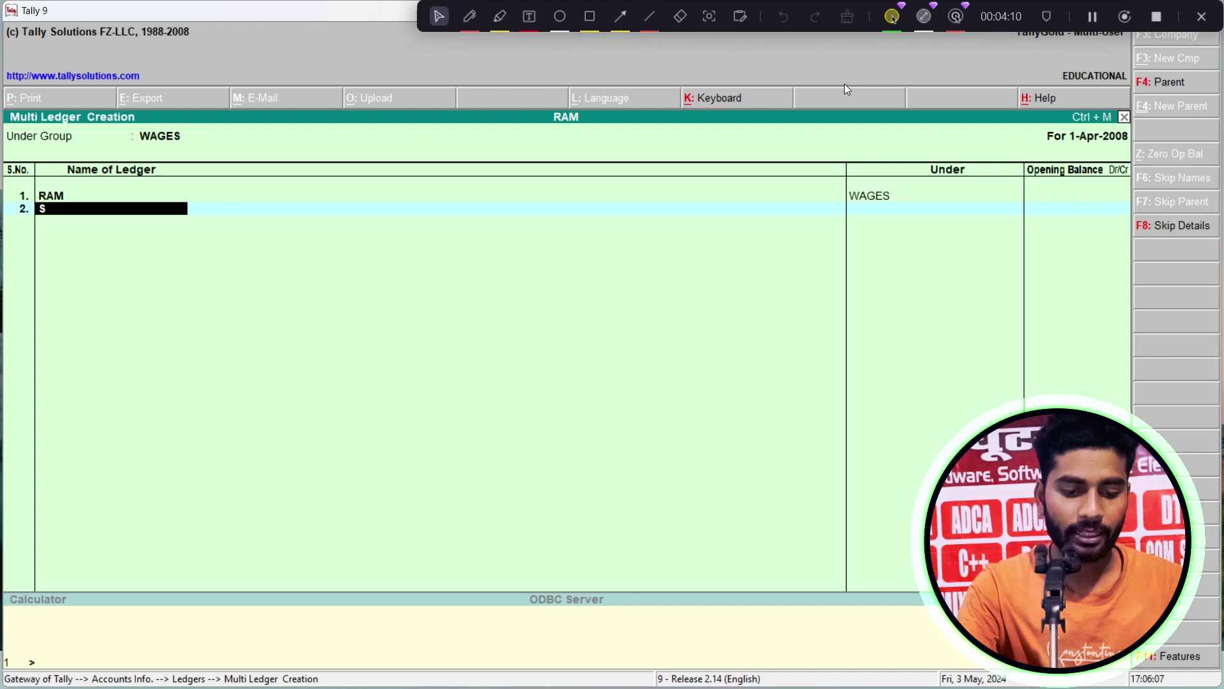
text(HYAM)
key(Return)
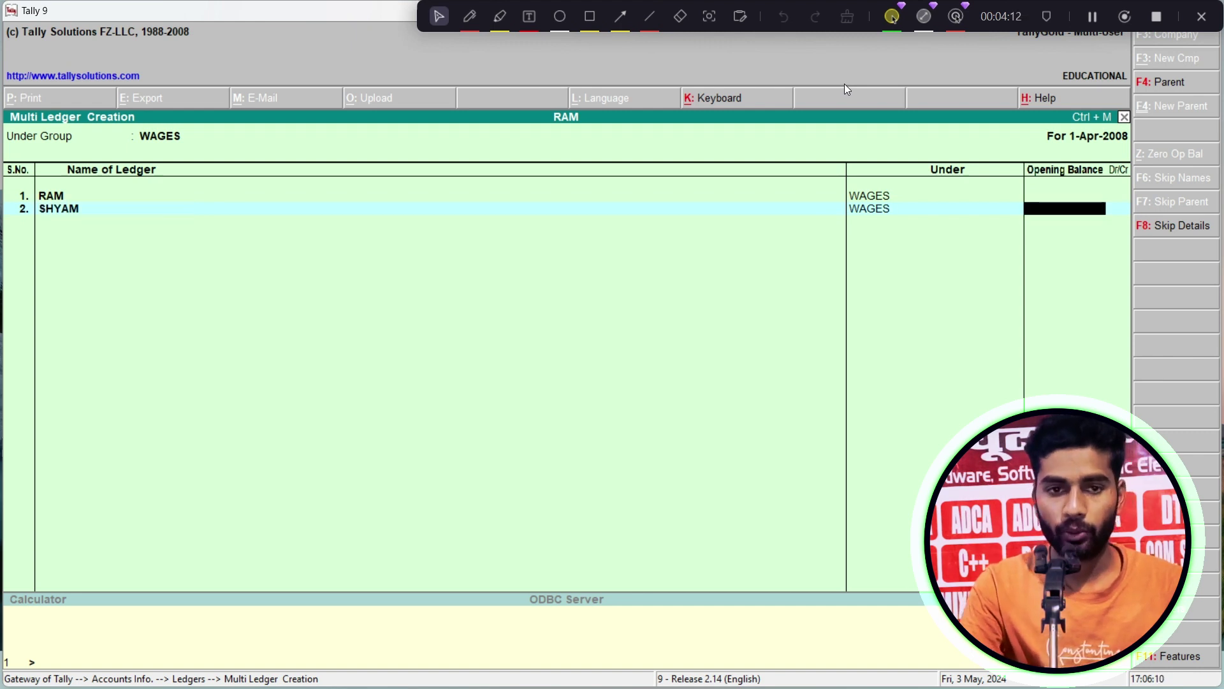
key(Return)
- Add the third and fourth workers' ledgers by name without opening balances, and save the ledger list
text(SITA)
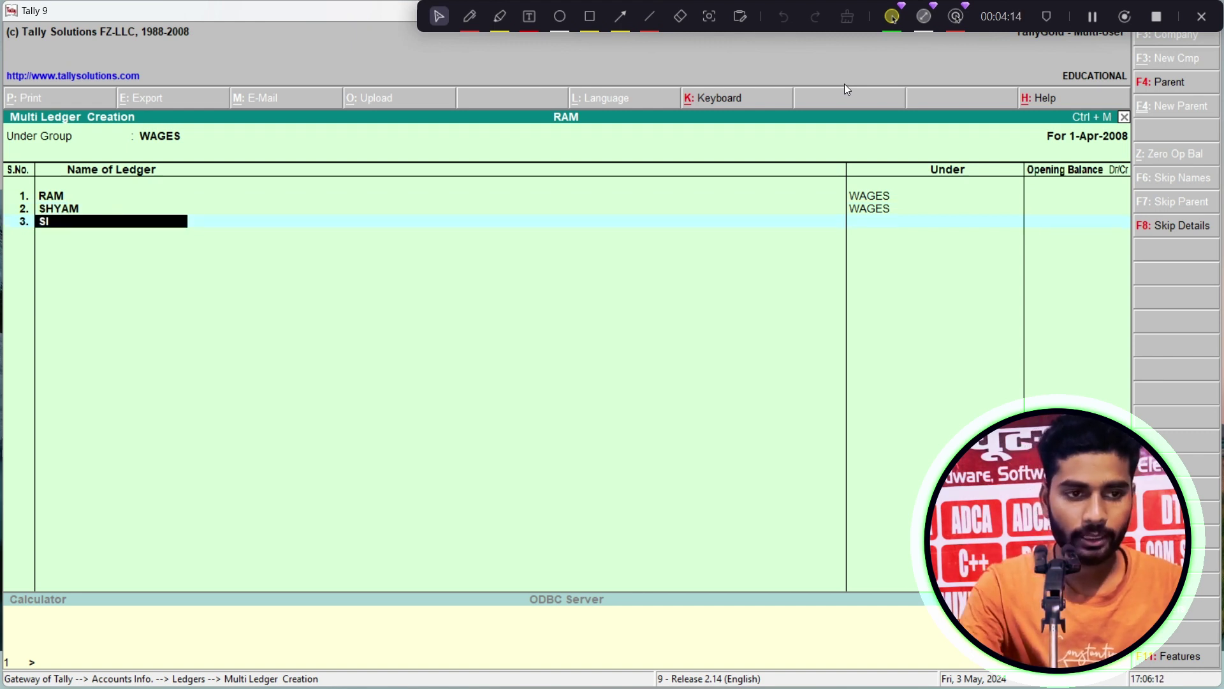
key(Return)
key(Return)
text(RIYA)
key(Return)
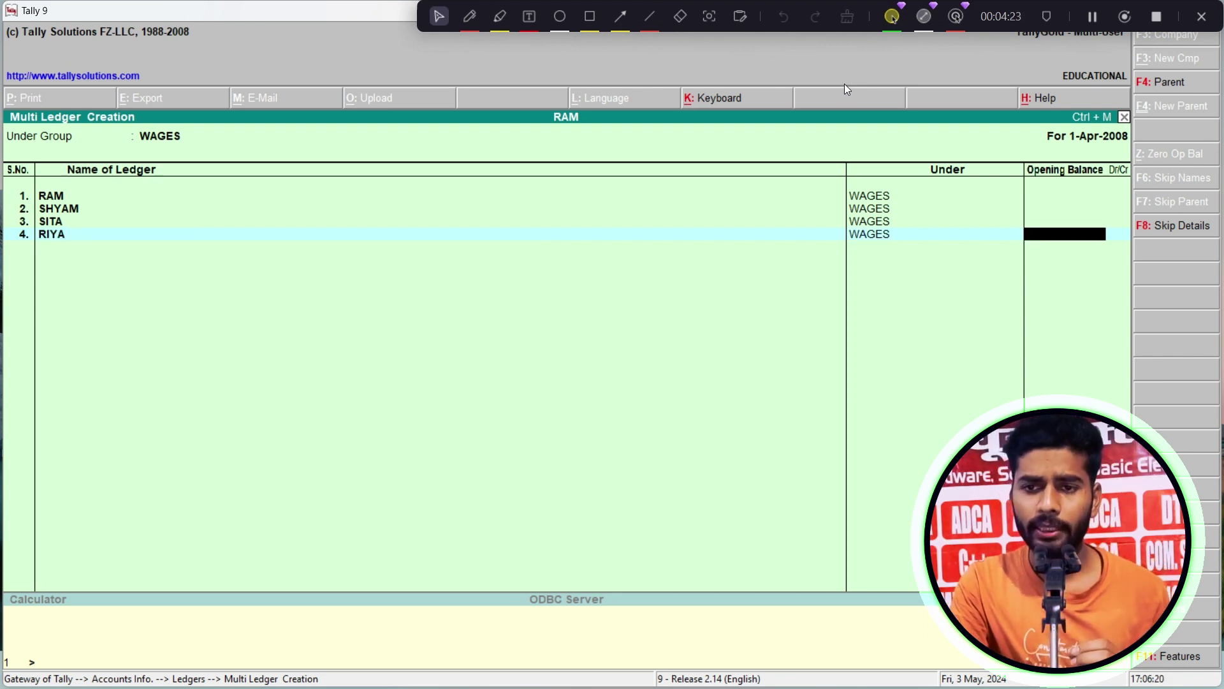
key(Return)
key(Return)
key(Return)
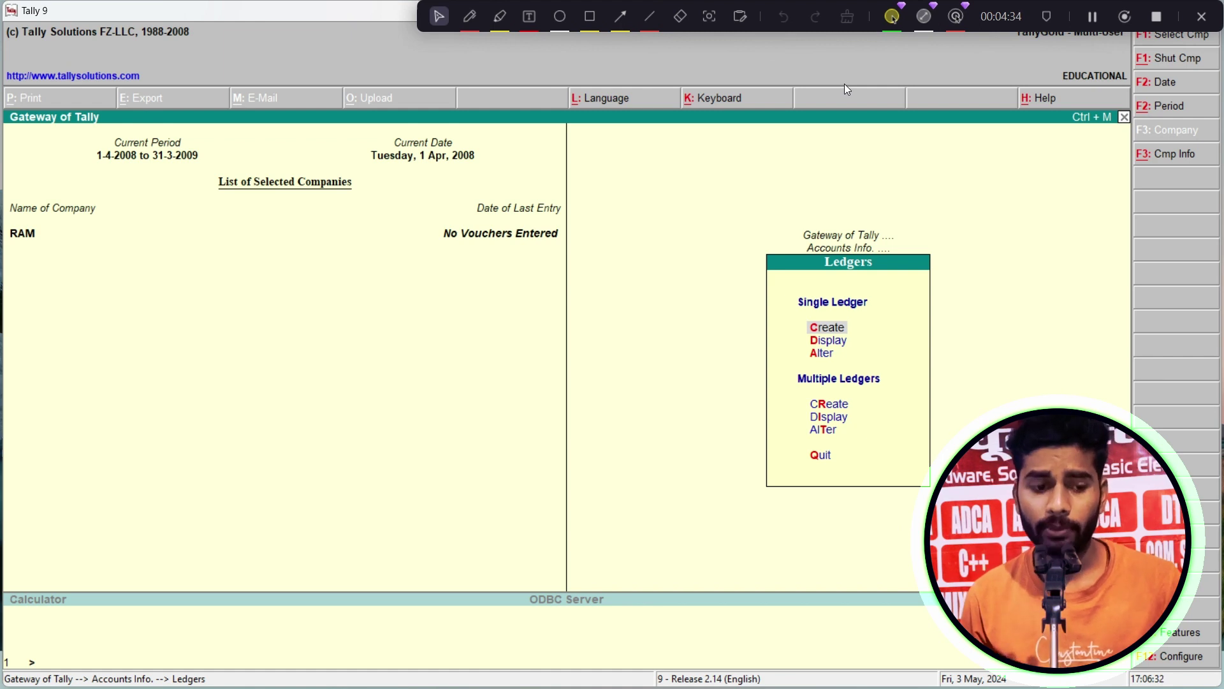
- Return to the Gateway of Tally and open accounting voucher creation with a Payment voucher
key(Escape)
key(Escape)
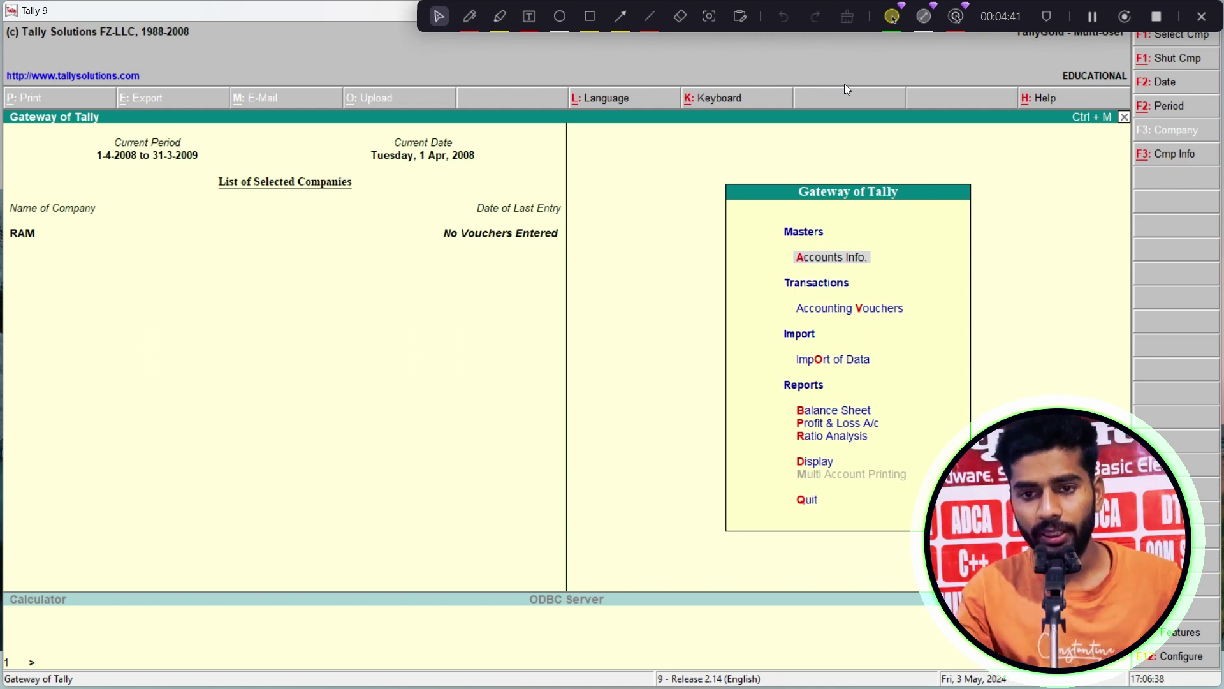
key(Down)
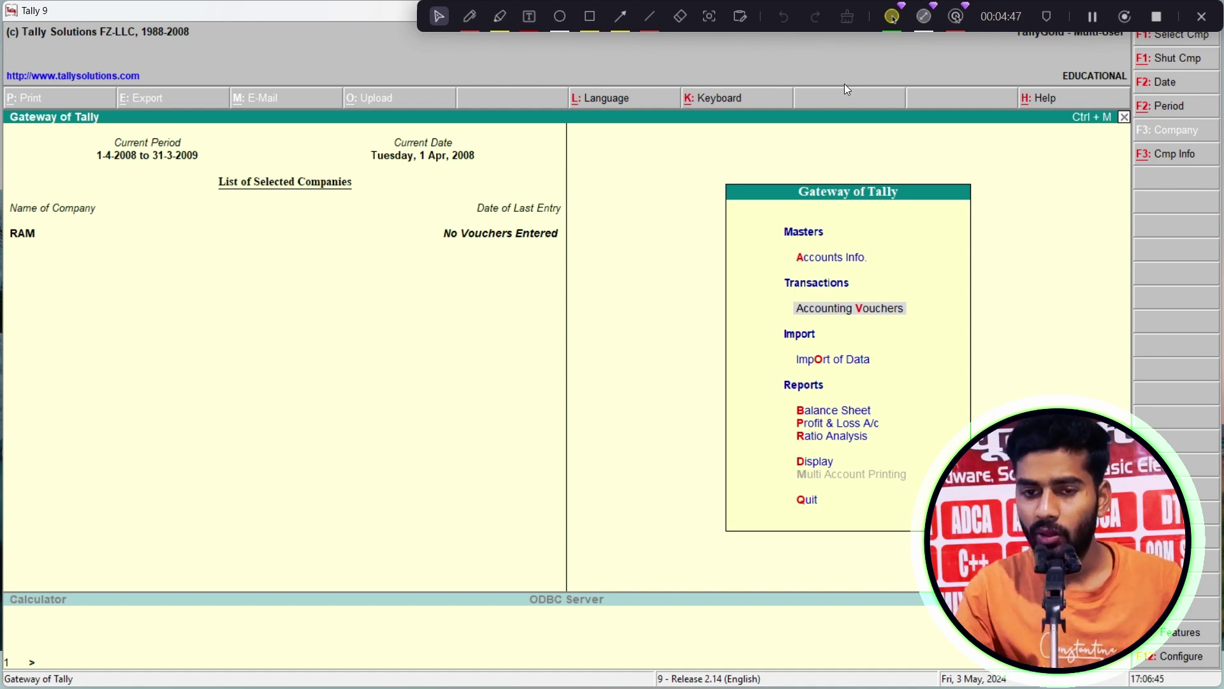
key(Return)
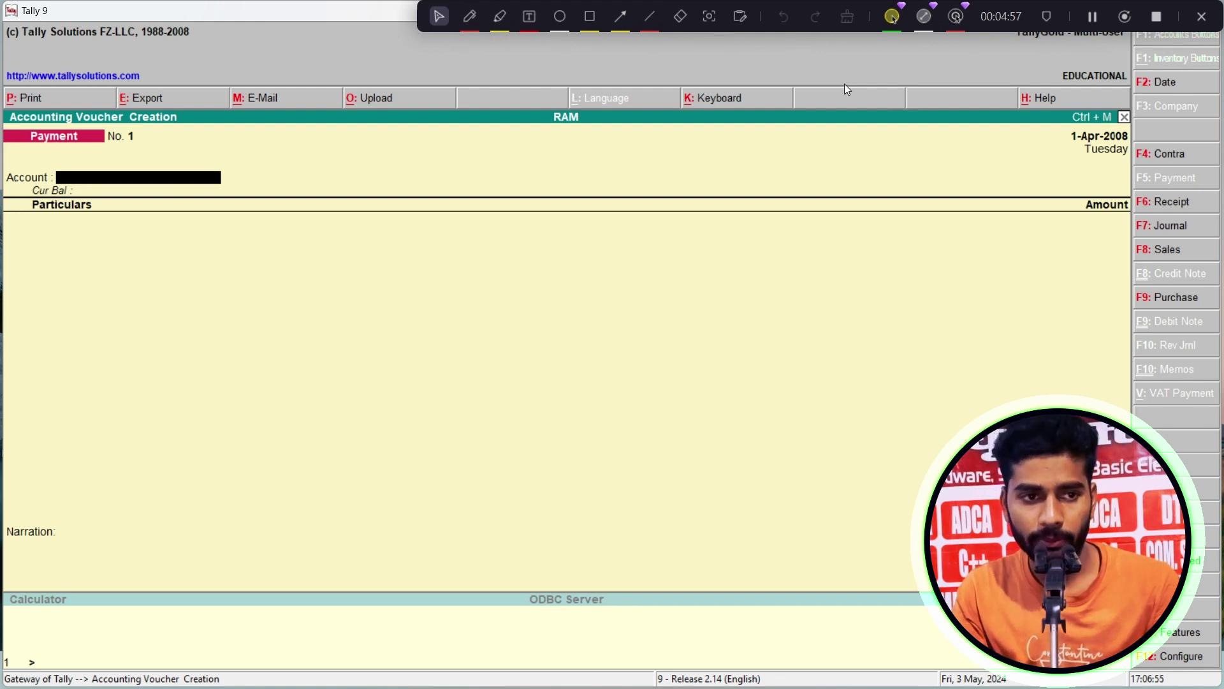
key(XF86MonBrightnessDown)
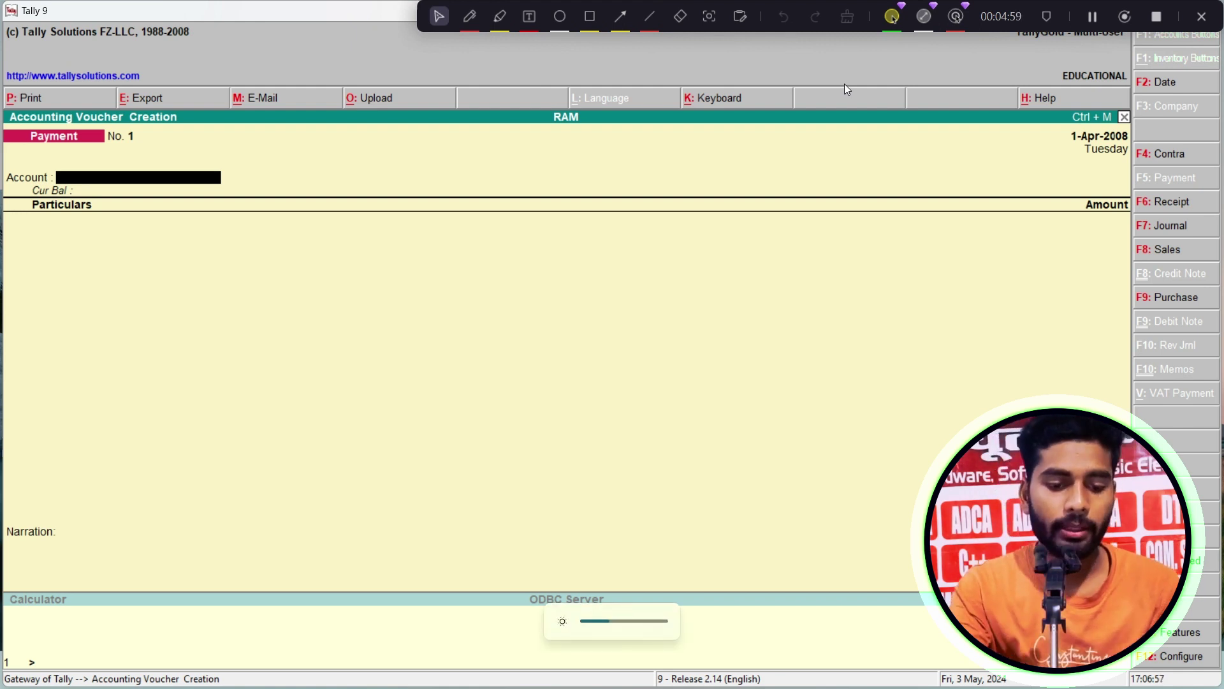
- Record a Payment voucher from Cash to the first worker in the ledger list for 15000, leaving the narration blank
key(F6)
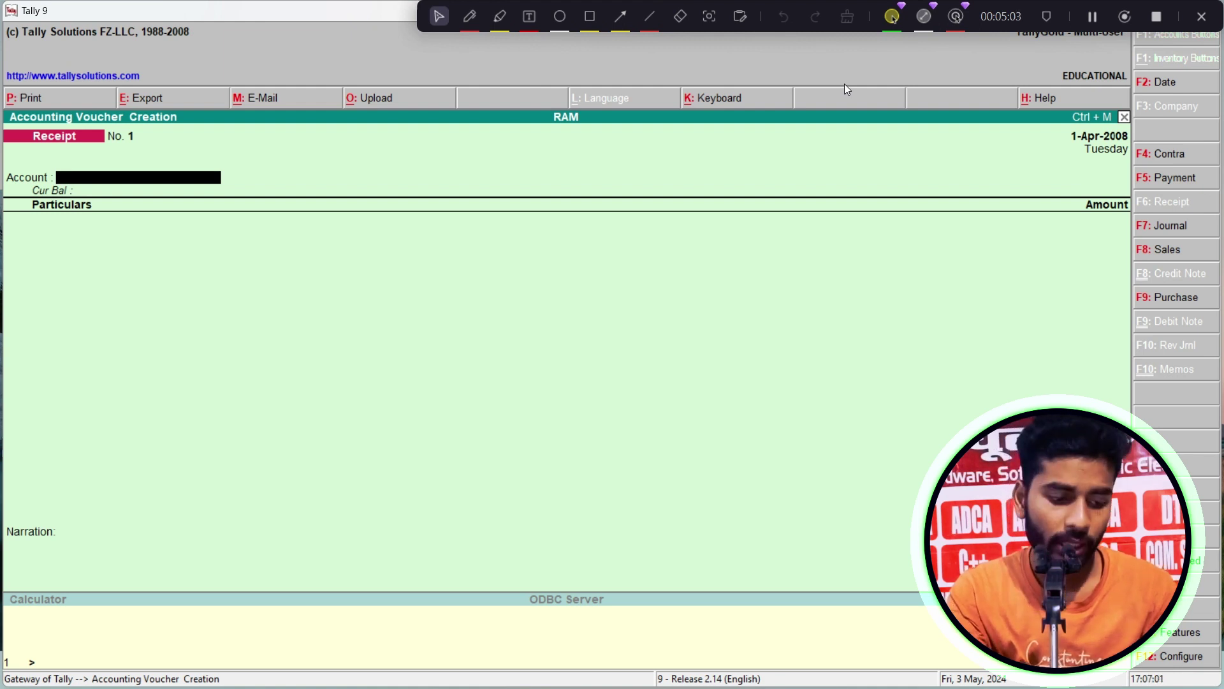
key(F5)
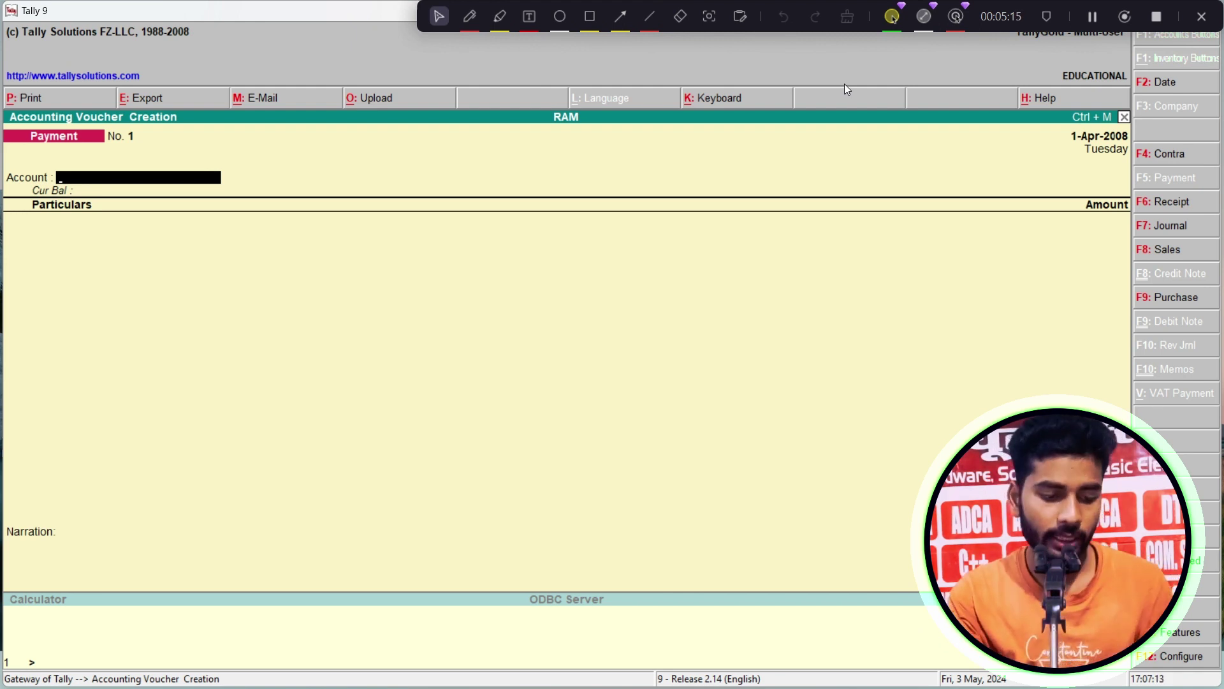
text(C)
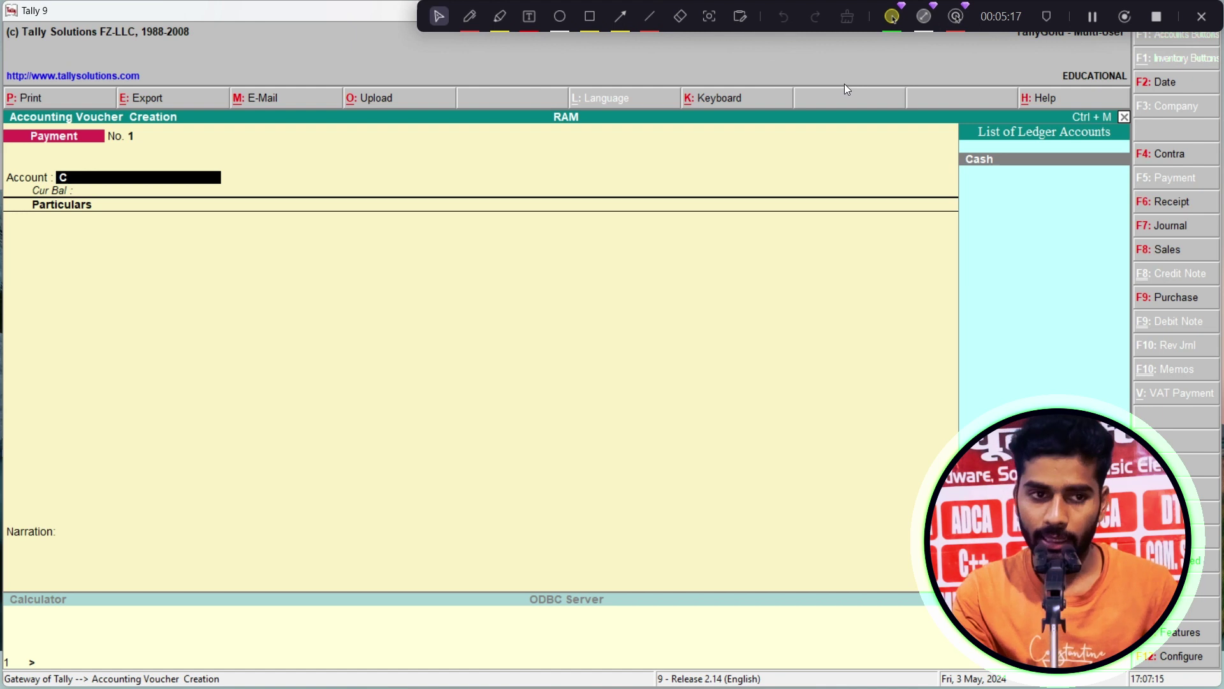
key(Return)
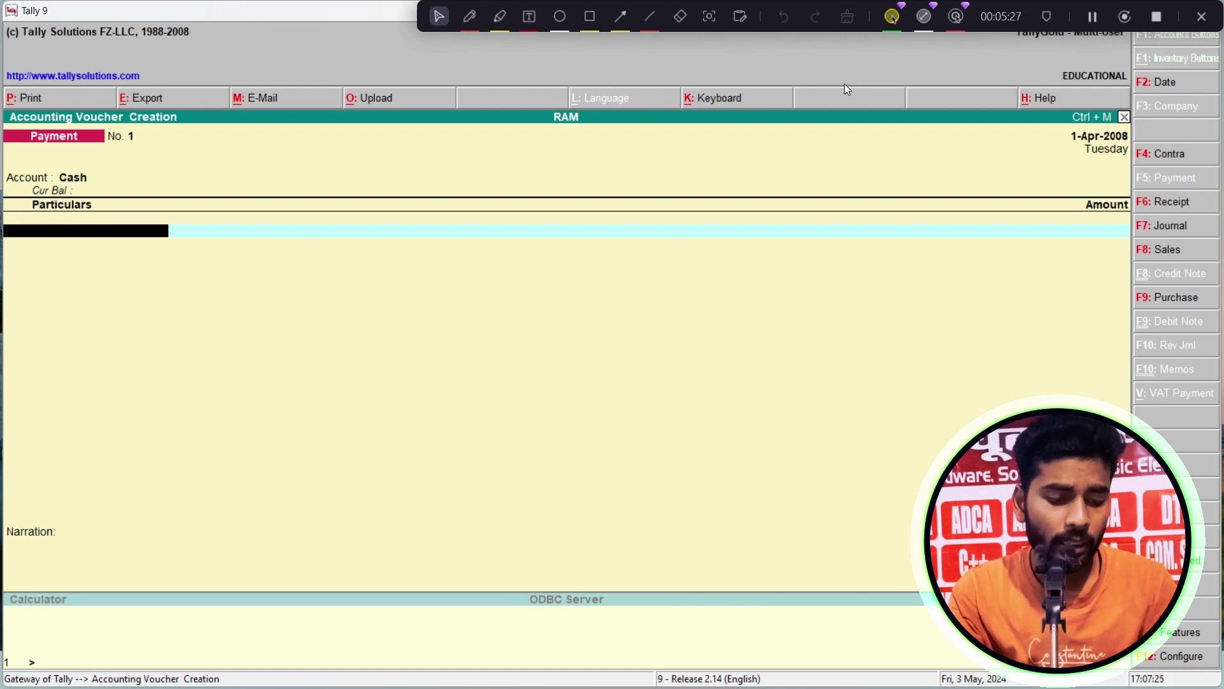
text(RA)
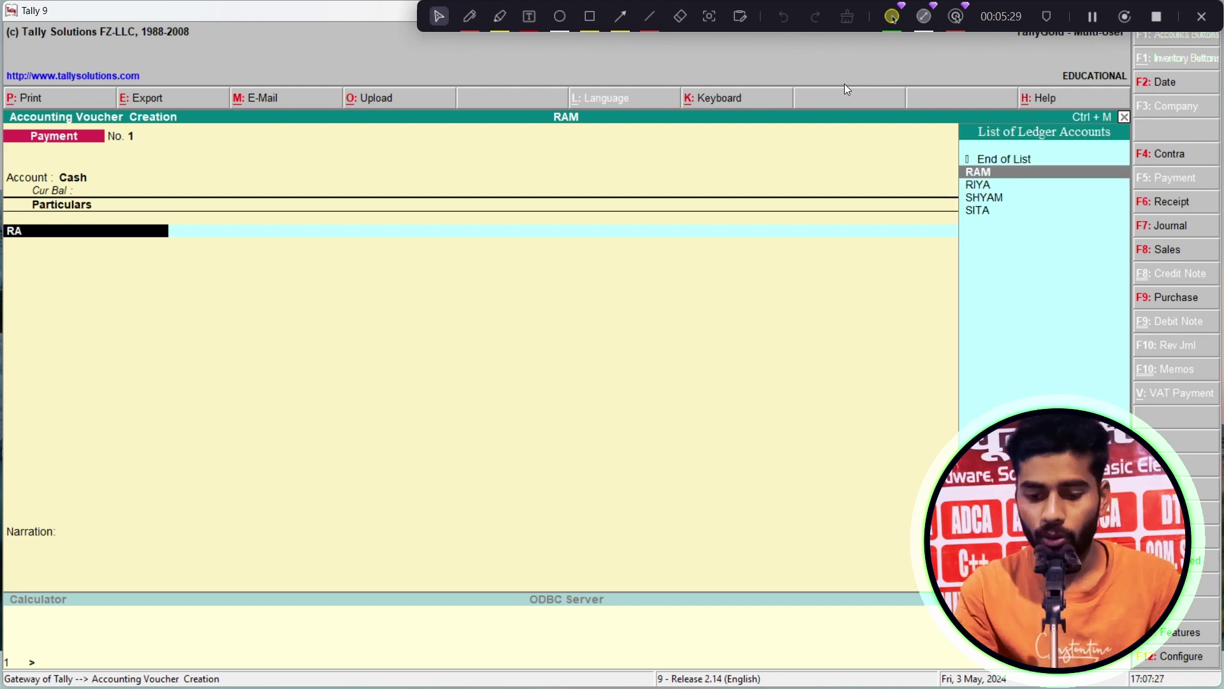
key(Return)
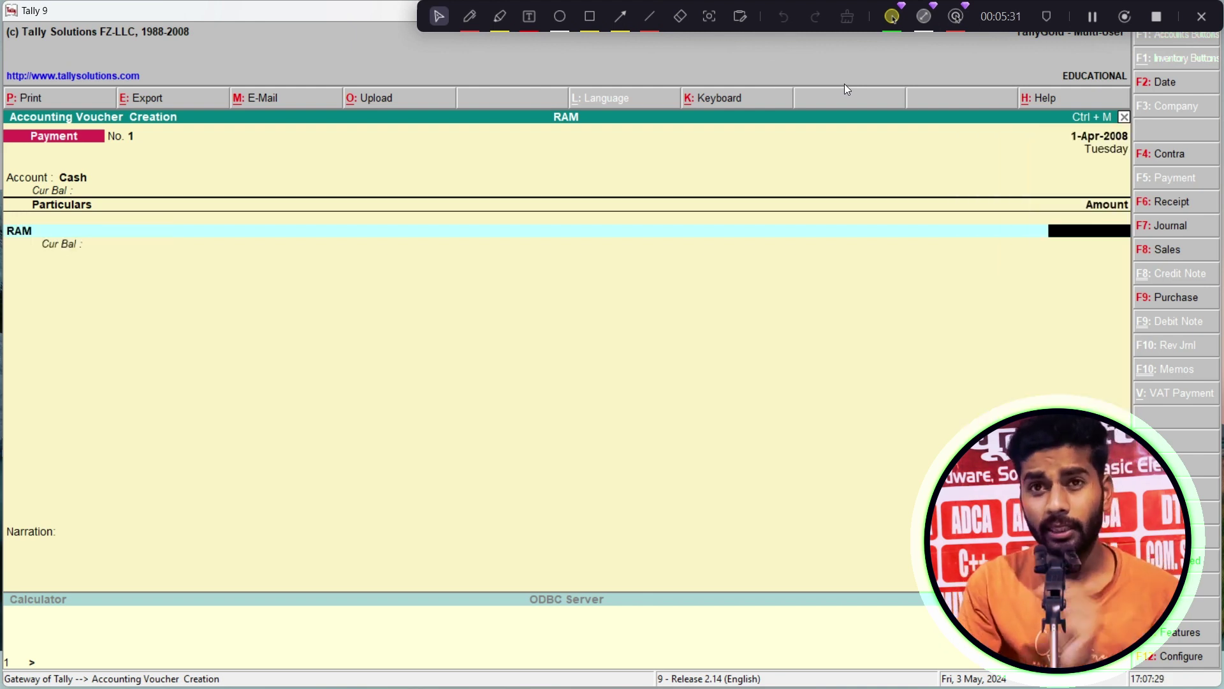
text(15000)
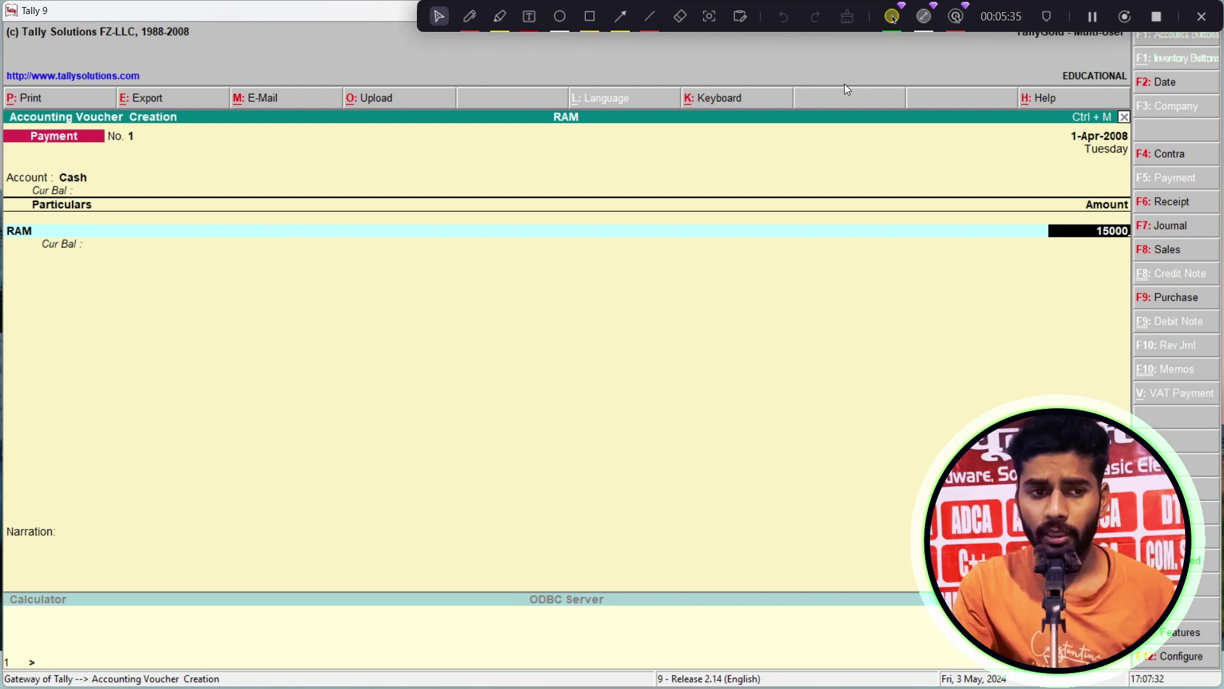
key(Return)
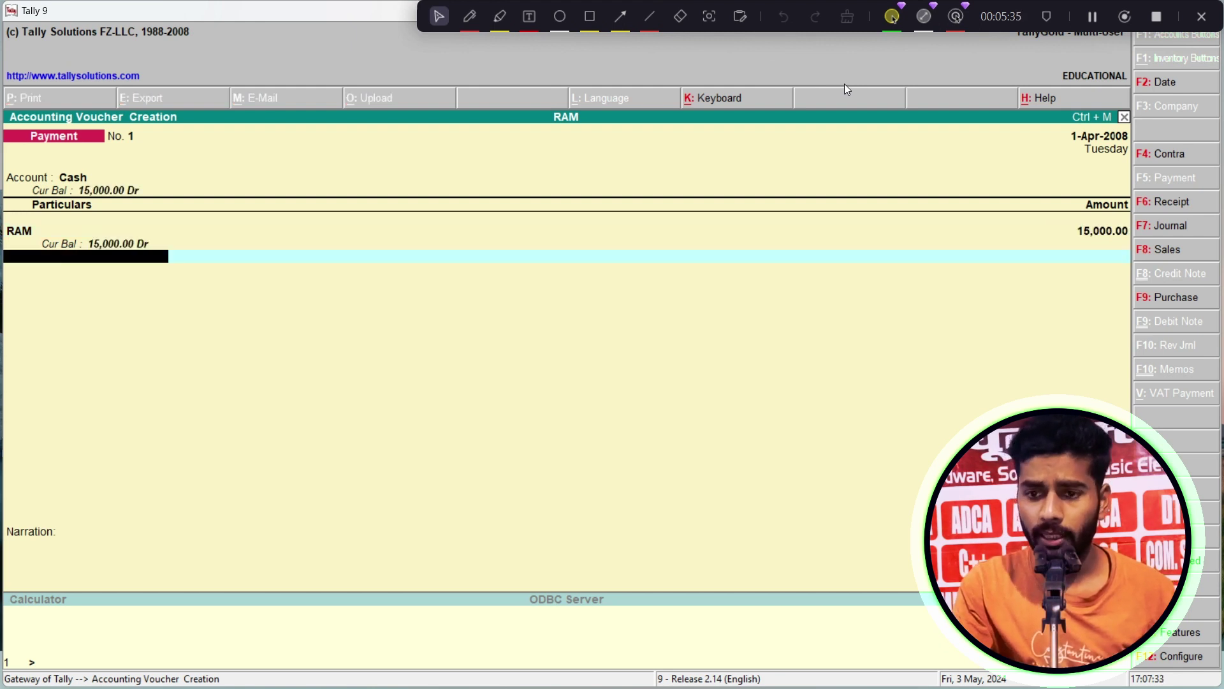
key(Return)
key(Return)
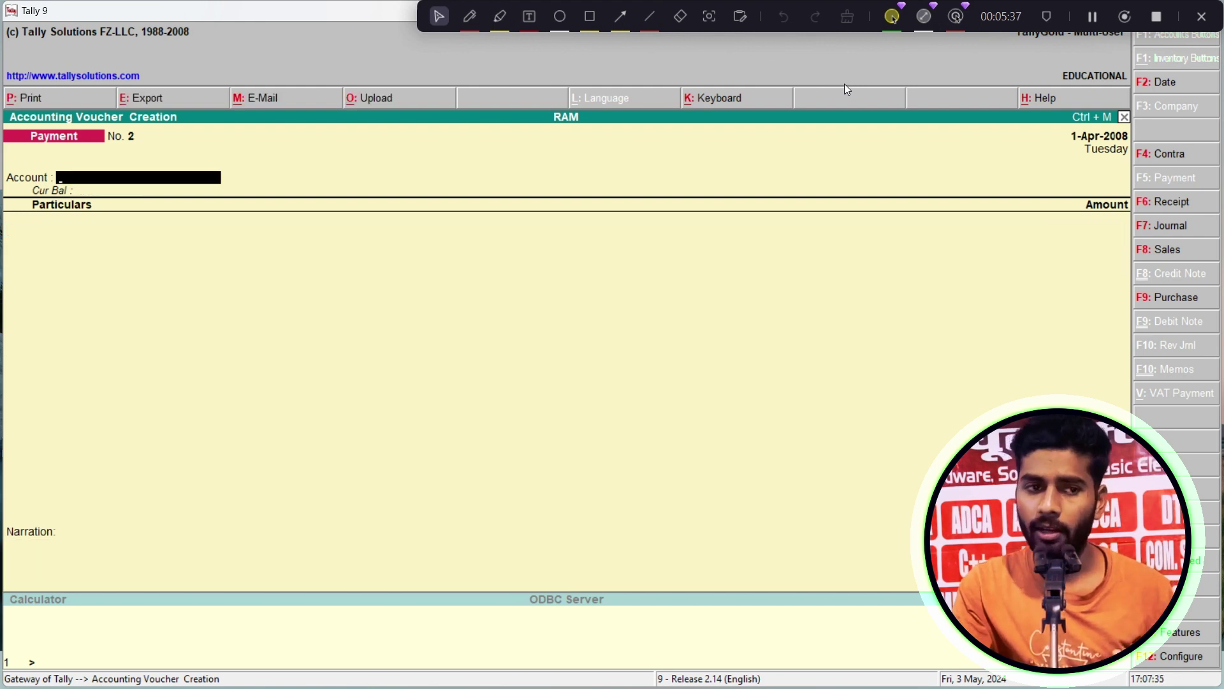
- Record a Payment voucher from Cash to the fourth worker in the ledger list for 20000, without narration
text(Ca)
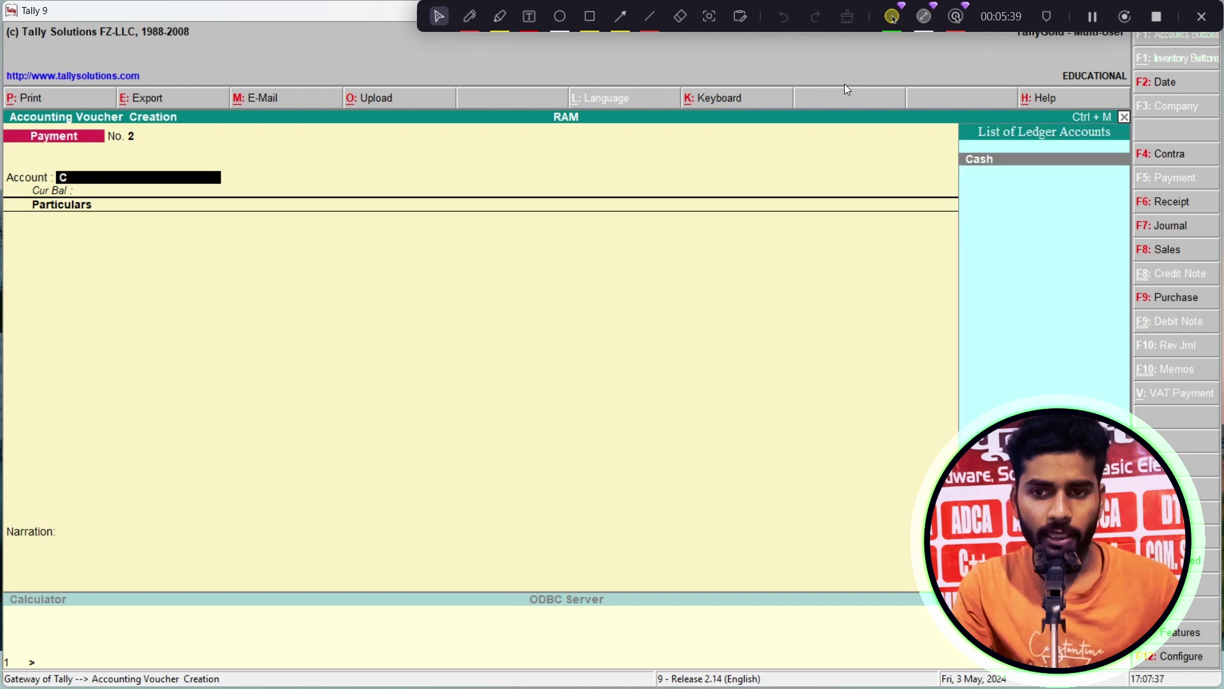
key(Return)
text(S)
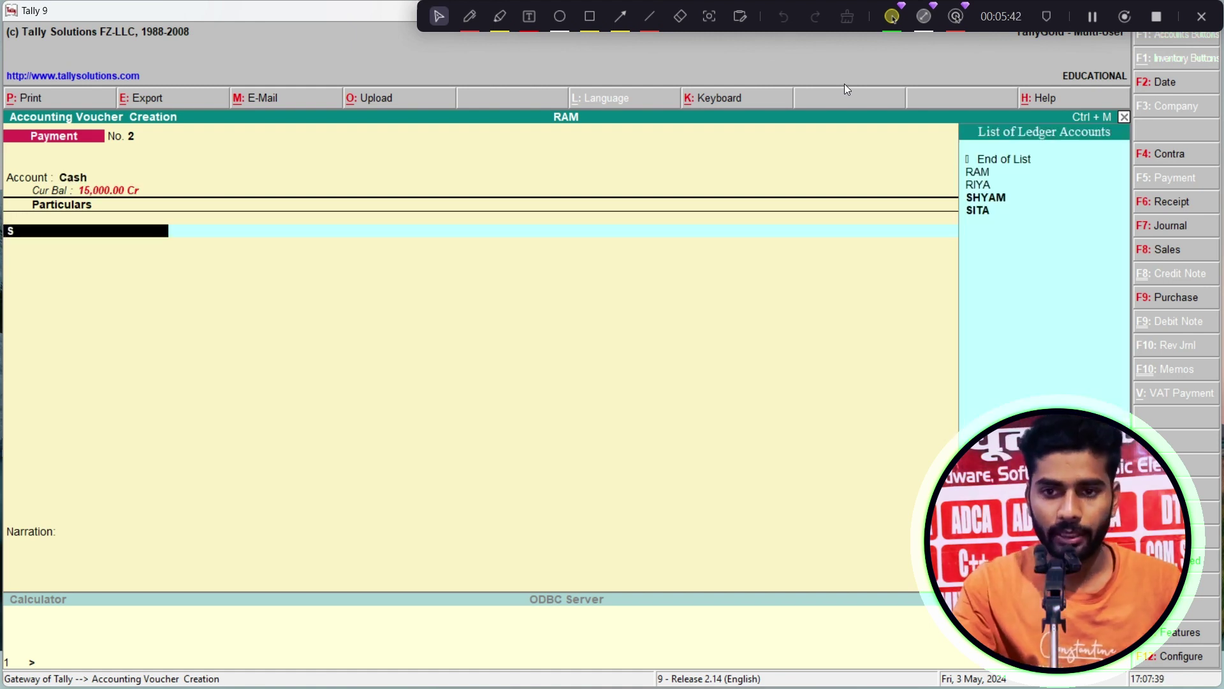
text(I)
key(Return)
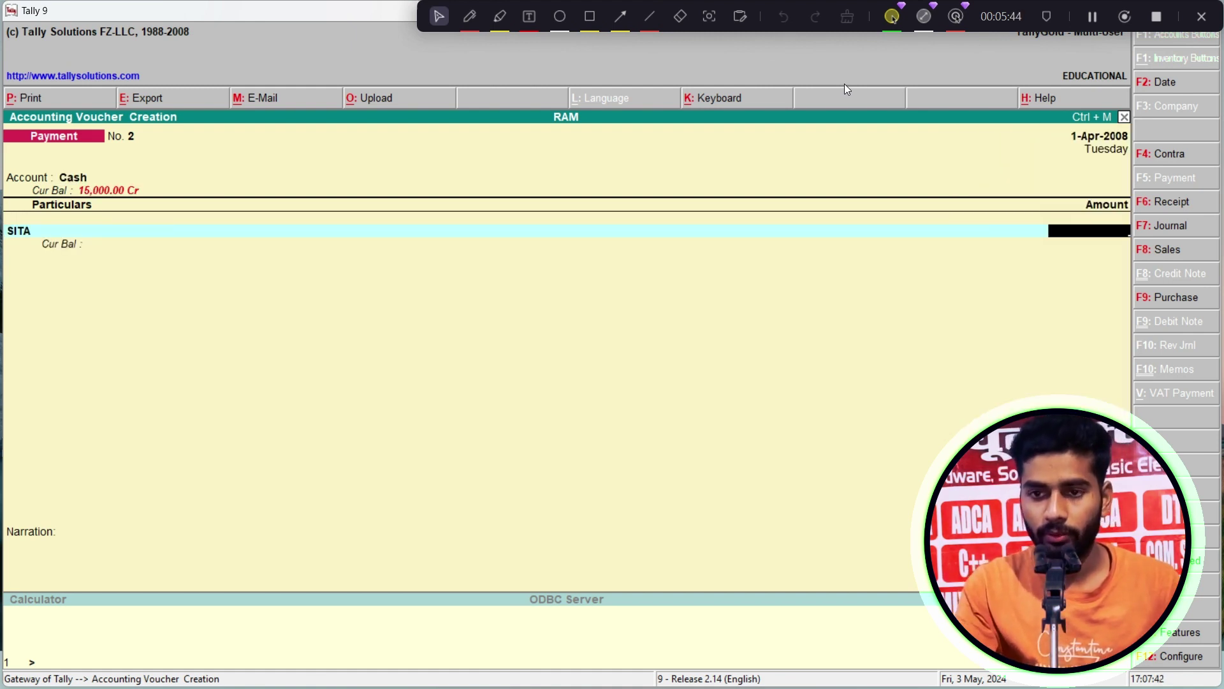
text(20000)
key(Return)
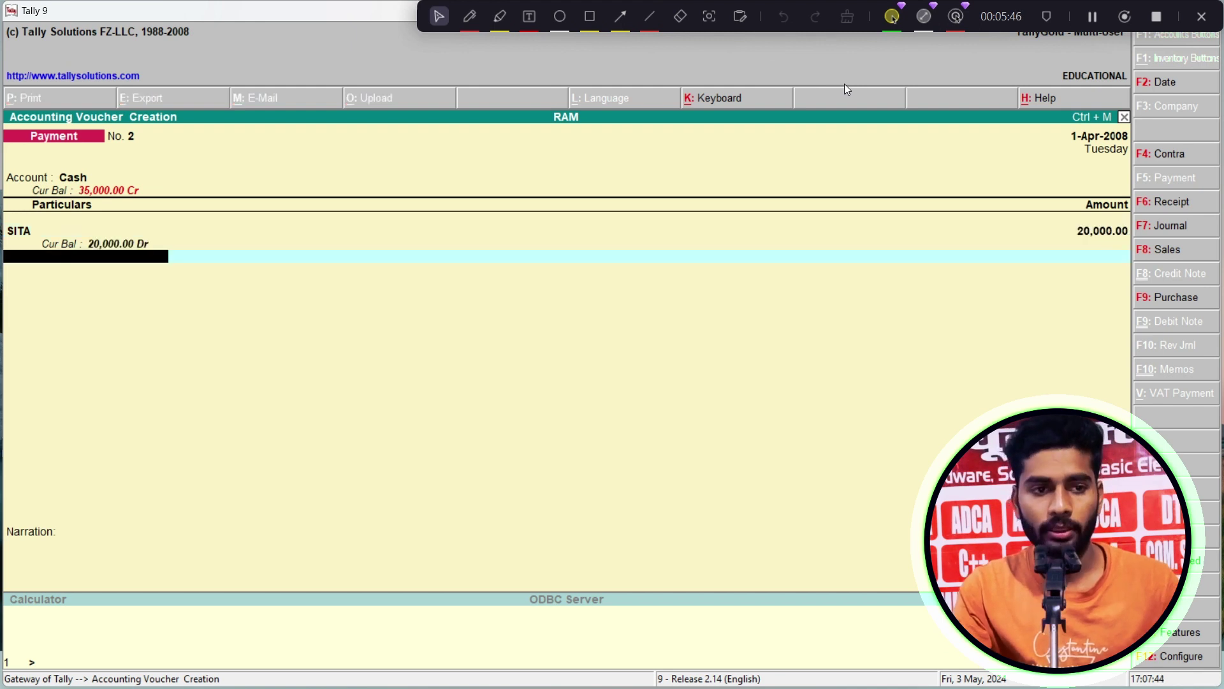
key(Return)
key(Return)
key(Return)
- Record a Payment voucher from Cash to the second worker in the ledger list for 10000, without narration
text(C)
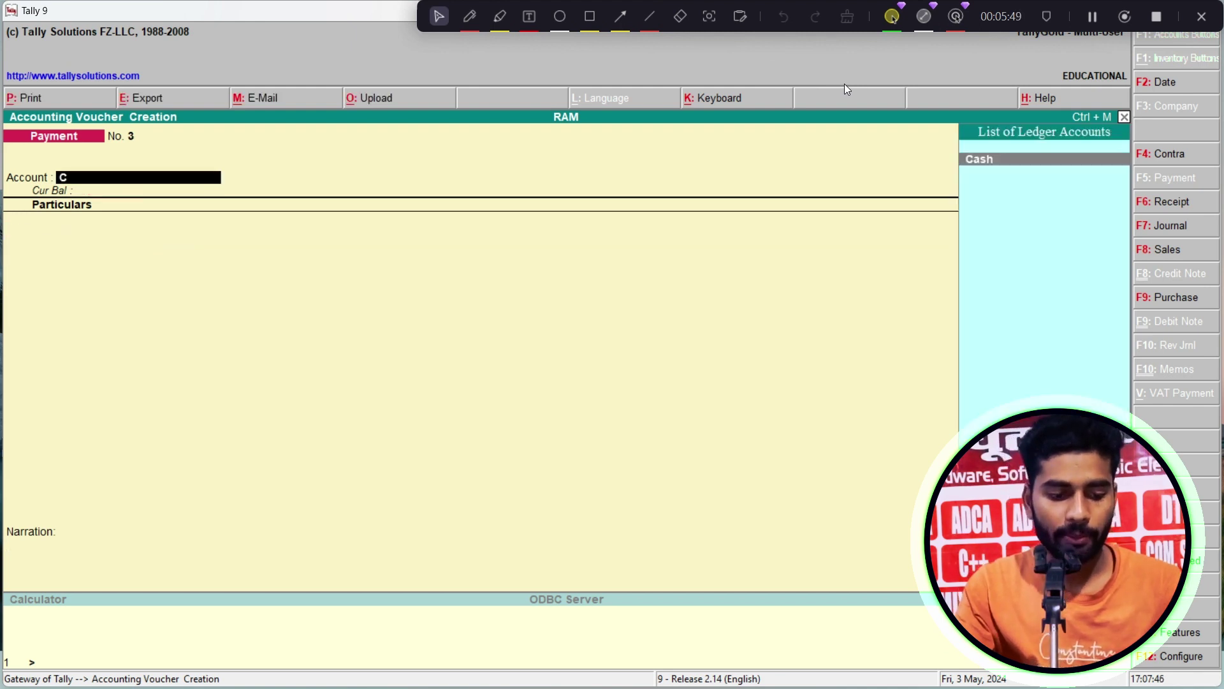
text(as)
key(Return)
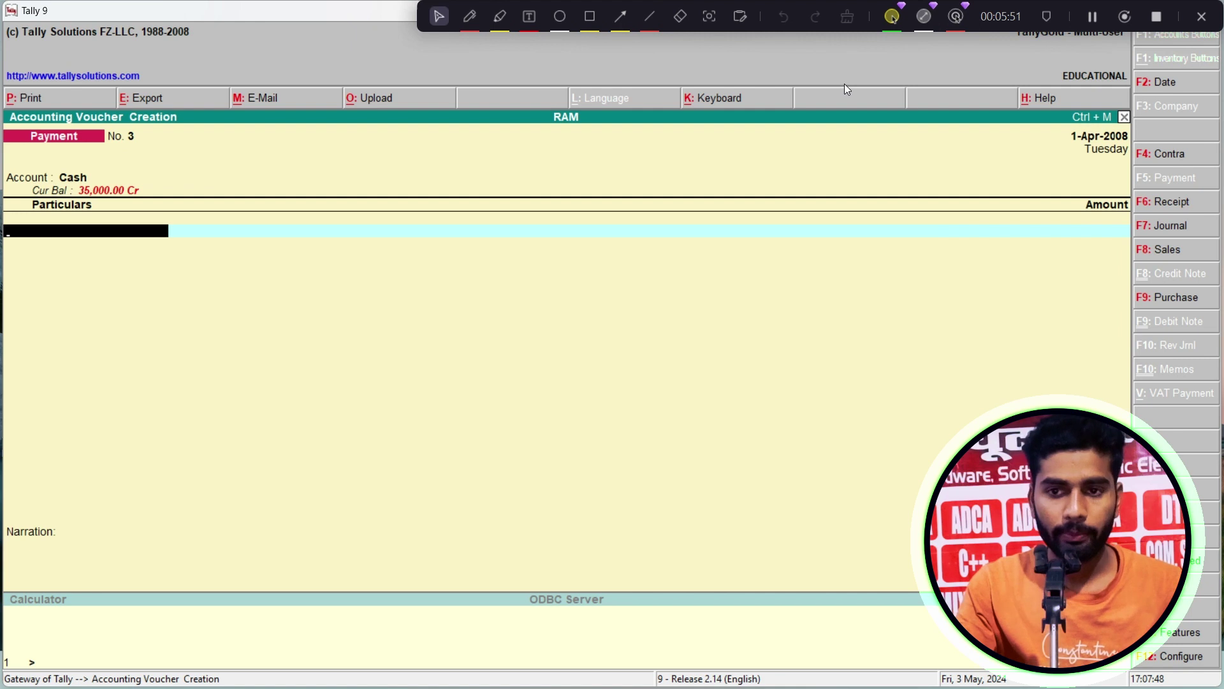
text(S)
key(Down)
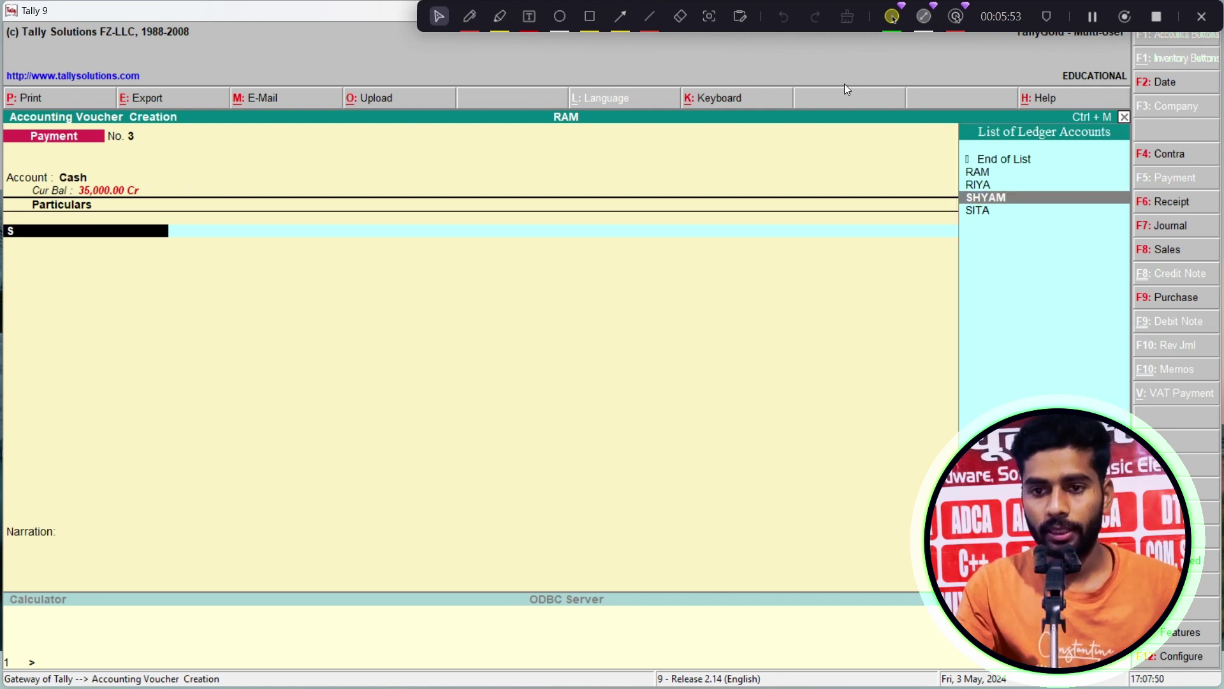
key(Up)
key(Return)
text(10000)
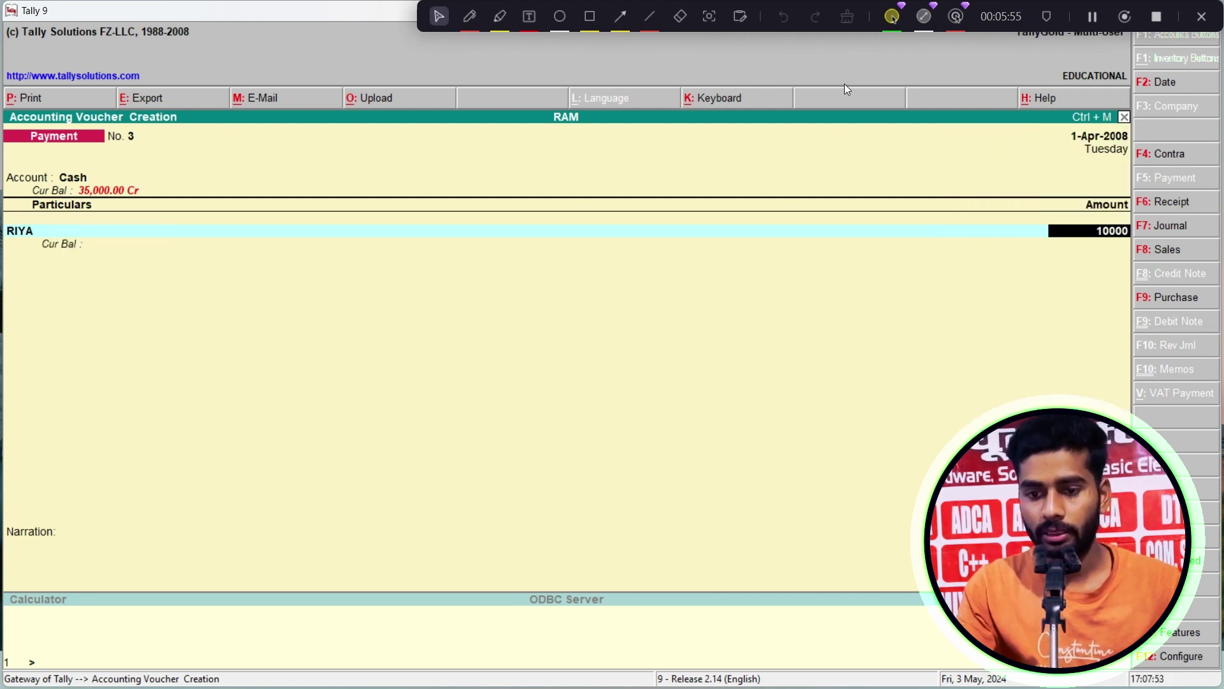
key(Return)
key(Return)
key(Return)
key(Return)
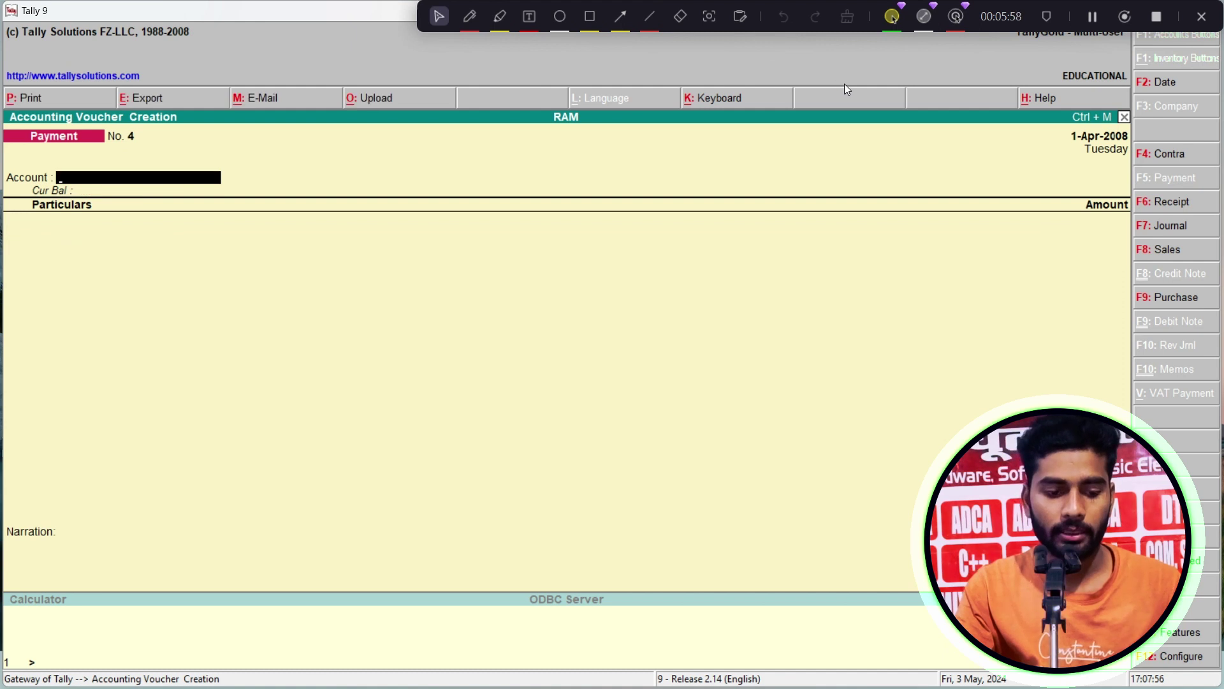
- Record a Payment voucher from Cash to the third worker in the ledger list for 25000, without narration
text(C)
key(Return)
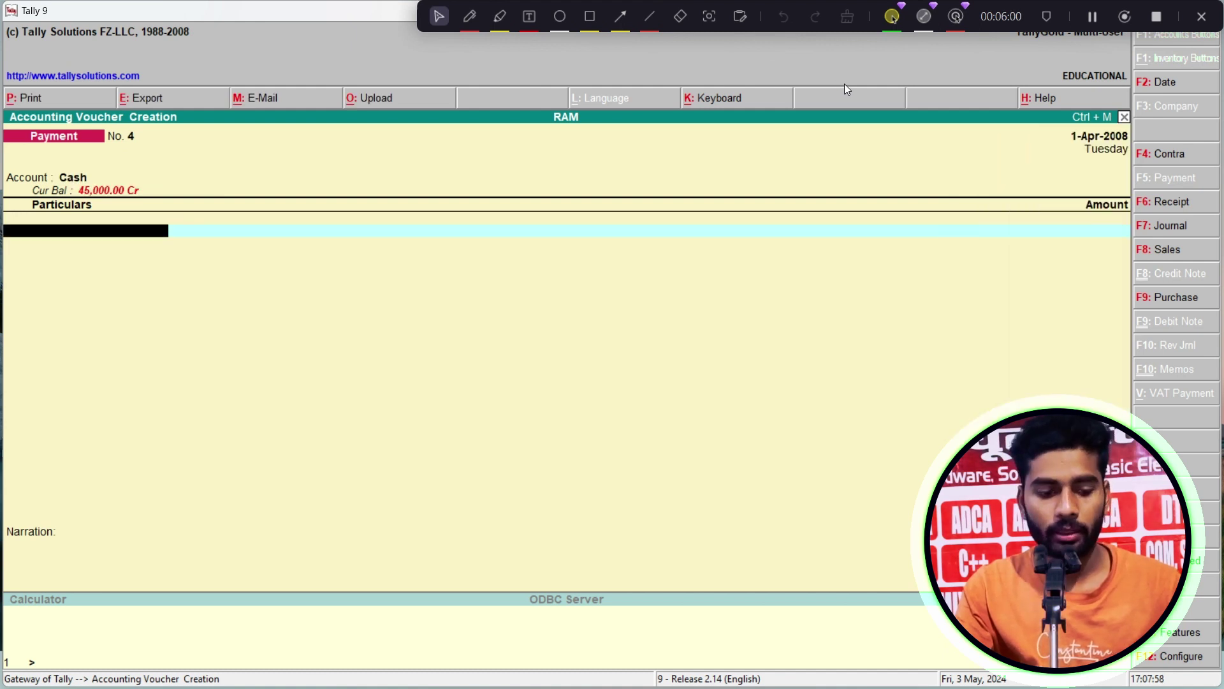
text(S)
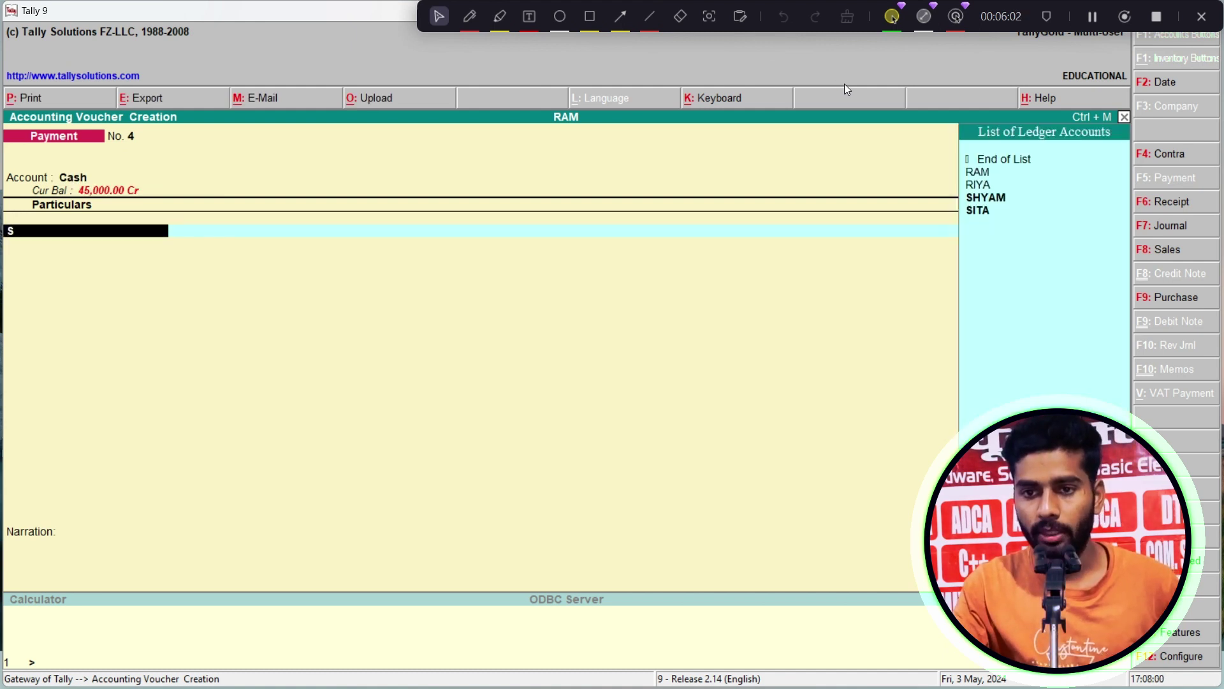
key(Down)
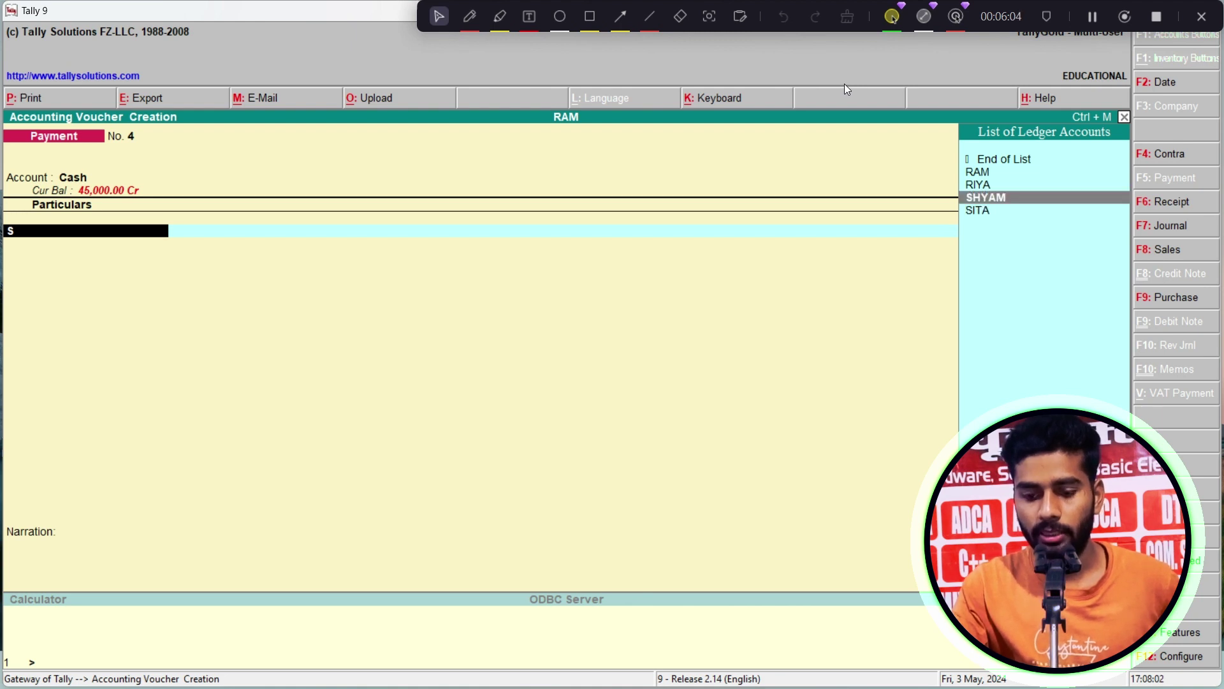
key(Return)
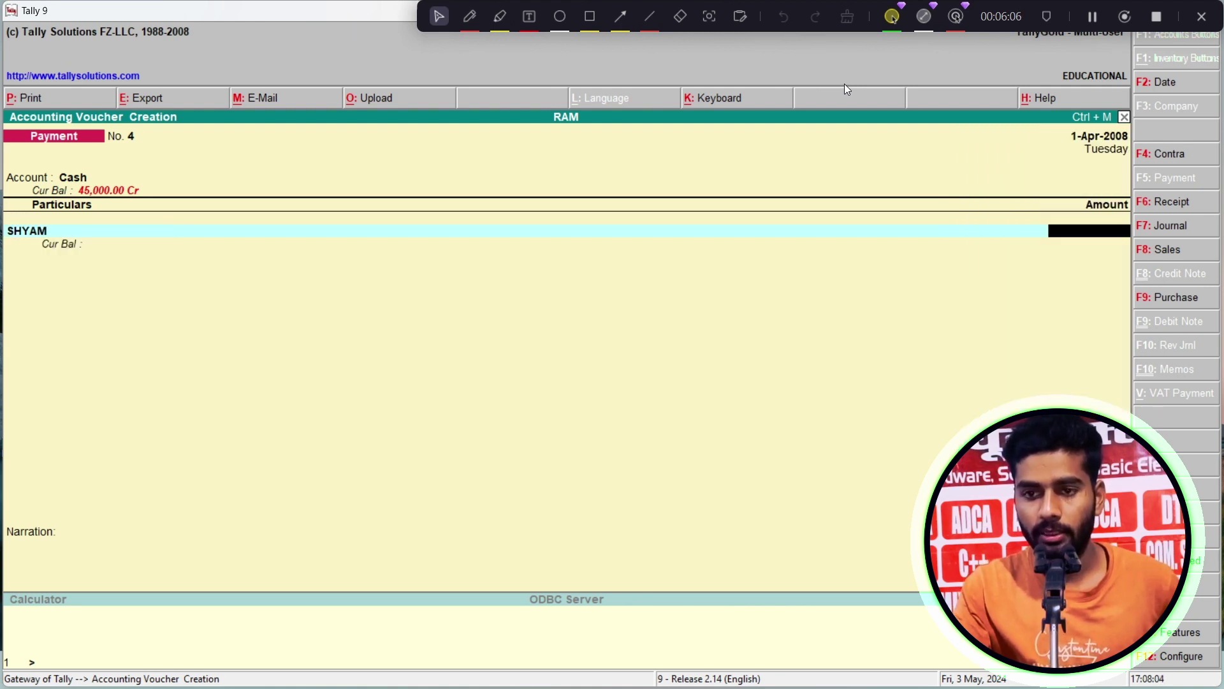
text(25000)
key(Return)
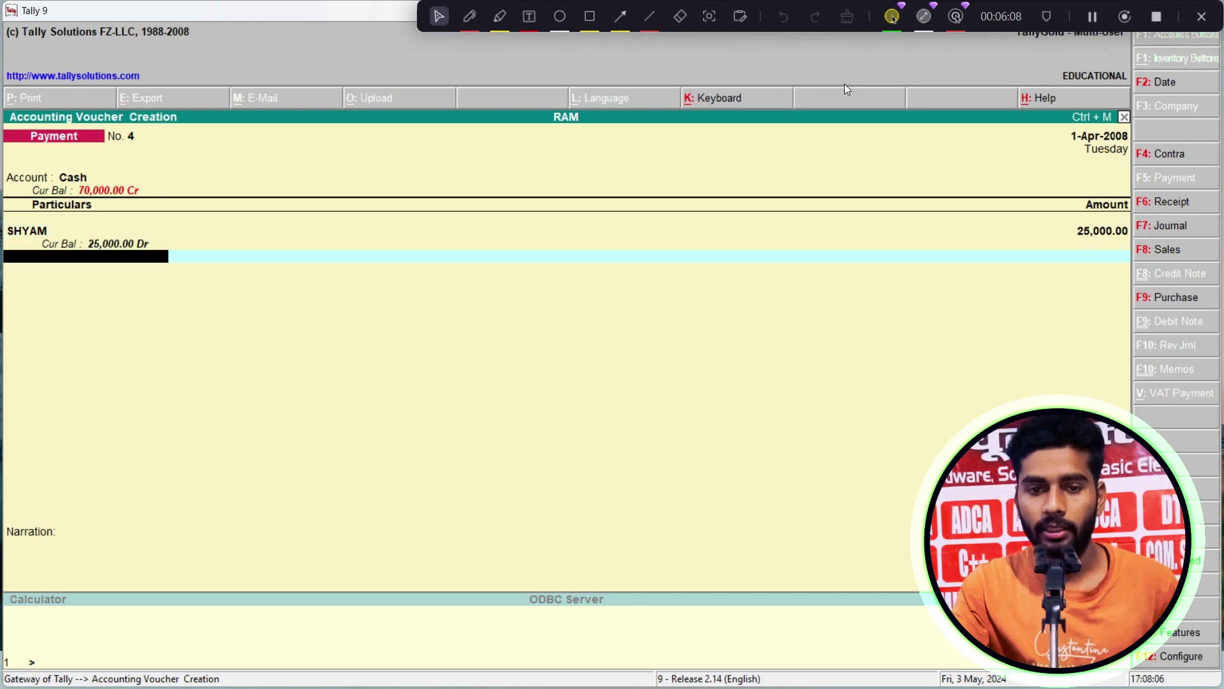
key(Return)
key(Return)
key(Return)
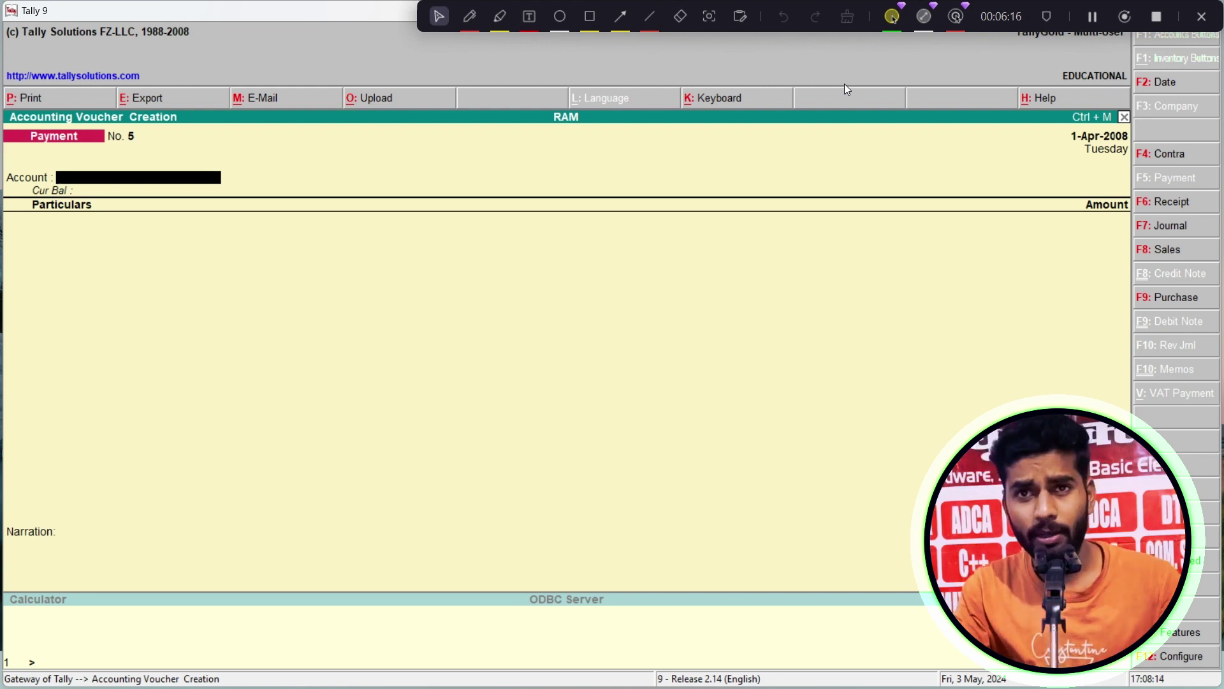
- Leave voucher entry for the Gateway of Tally and view the Profit & Loss A/c report
key(Escape)
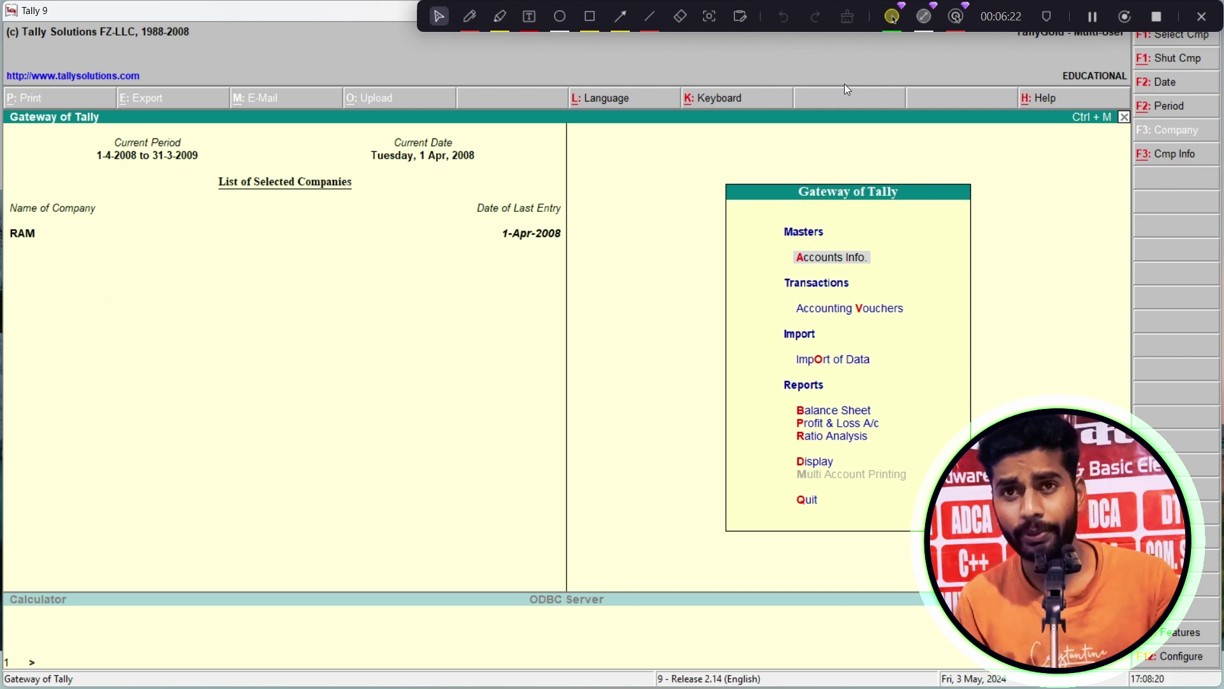
key(Down)
key(Down)
key(Down)
key(Down)
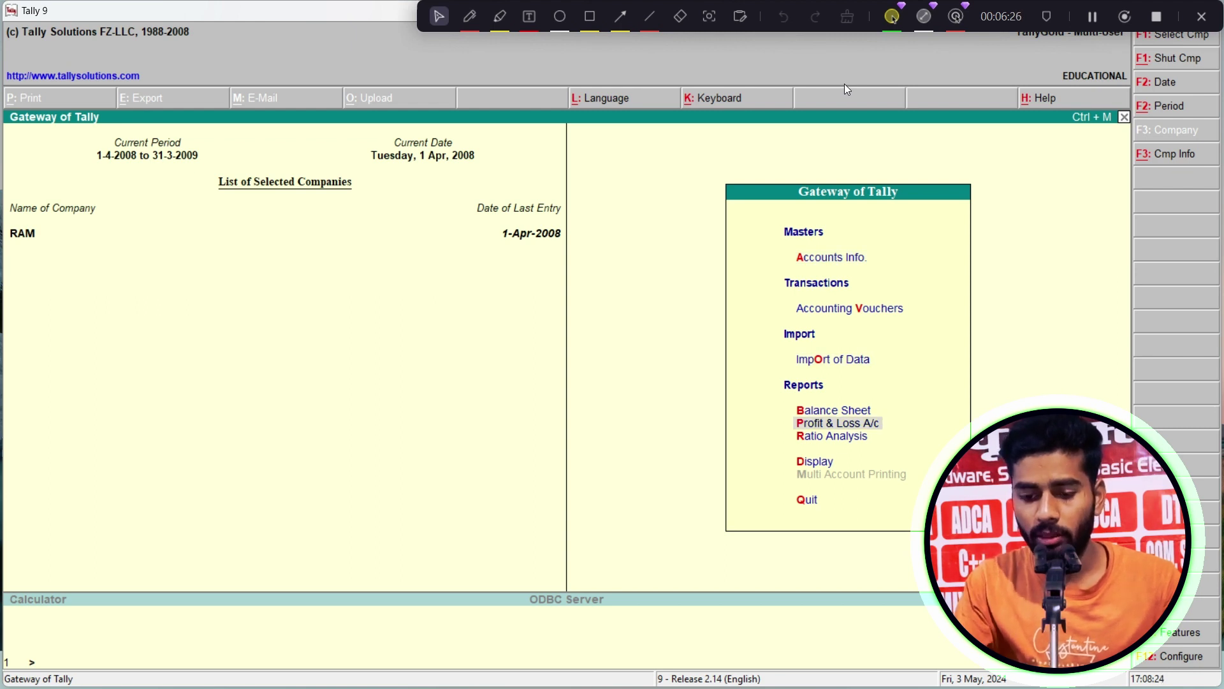
key(Return)
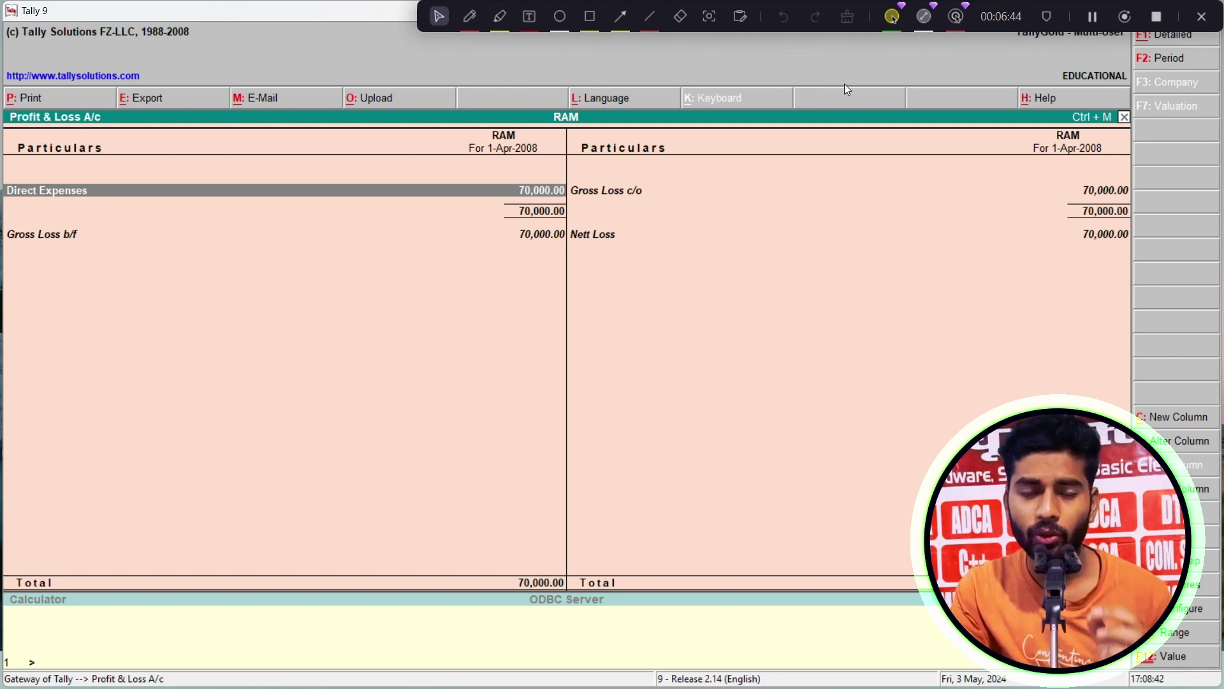
- Drill down from Direct Expenses through WAGES and the first worker's April entries to the payment voucher, and go to its particulars line
key(Return)
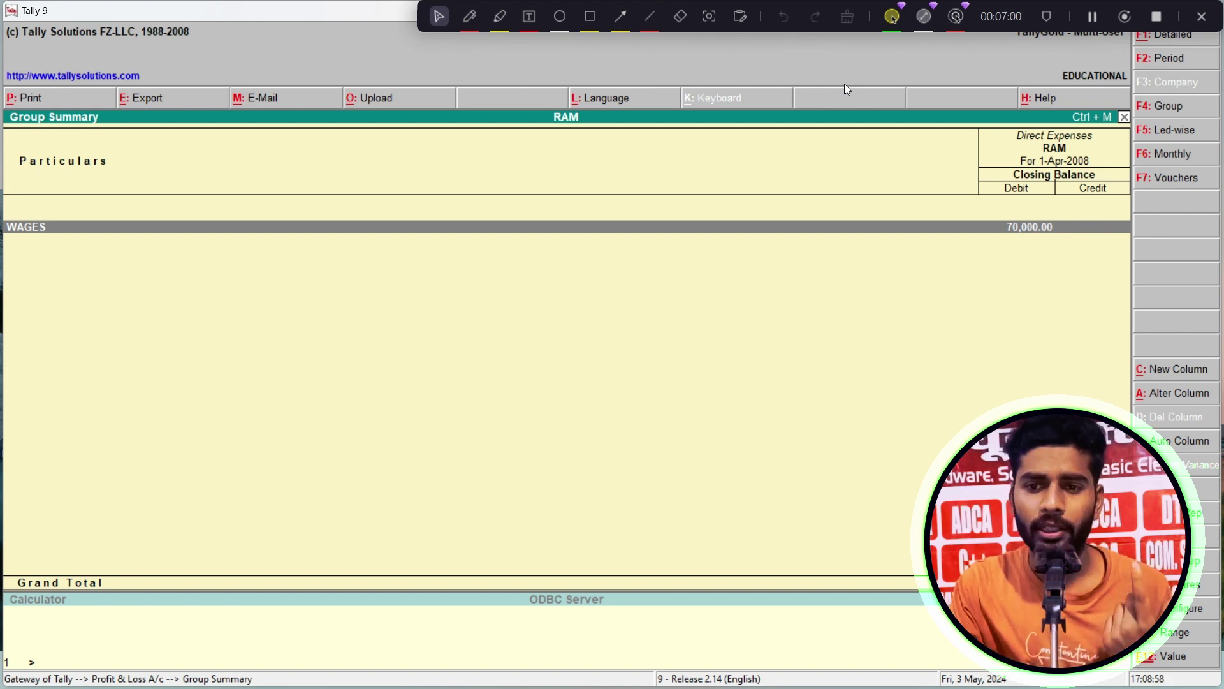
key(Return)
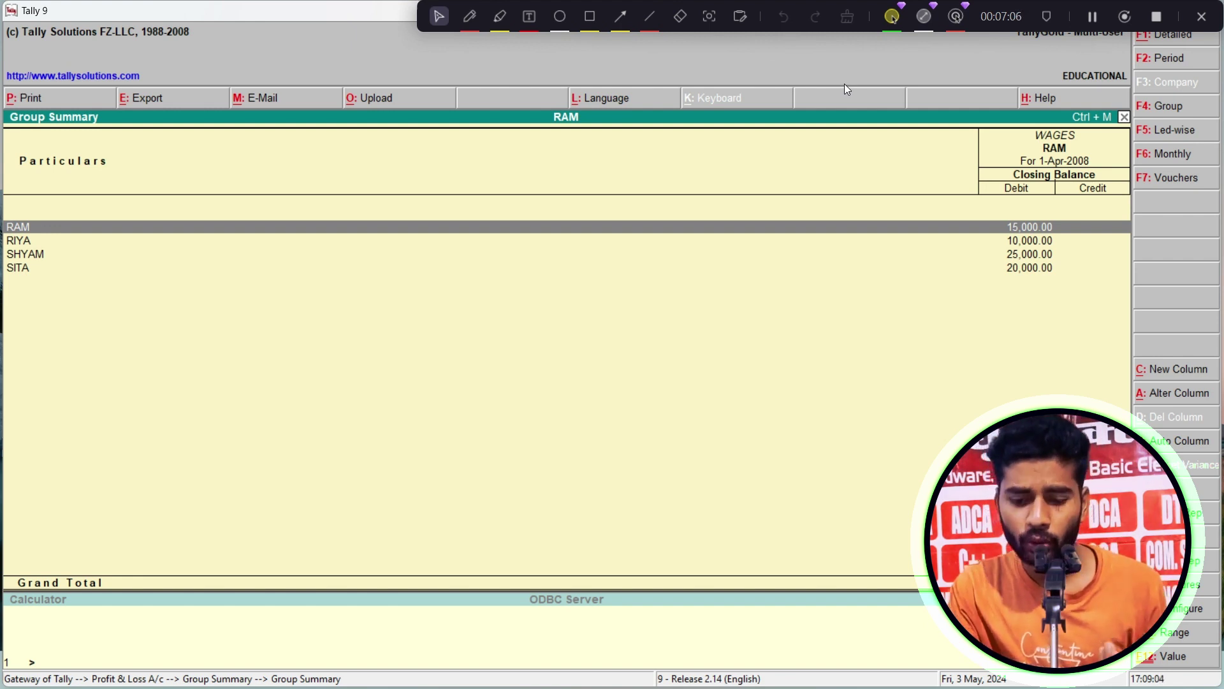
key(Return)
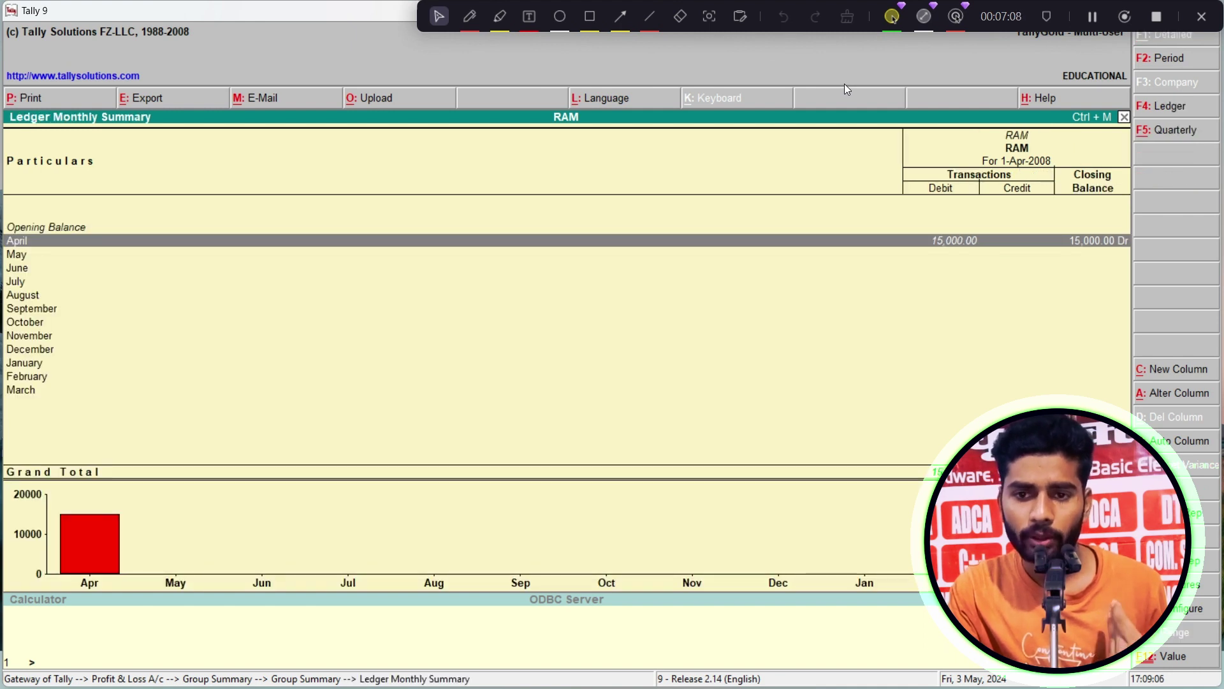
key(Return)
key(Return)
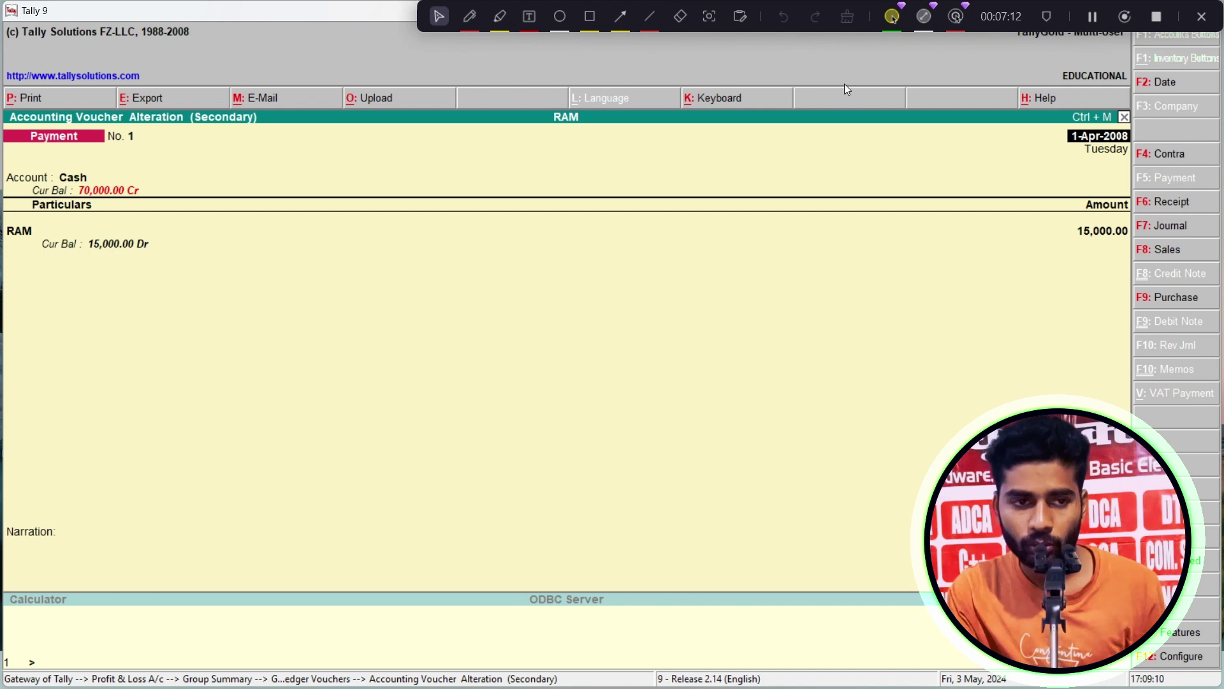
key(Return)
key(Return)
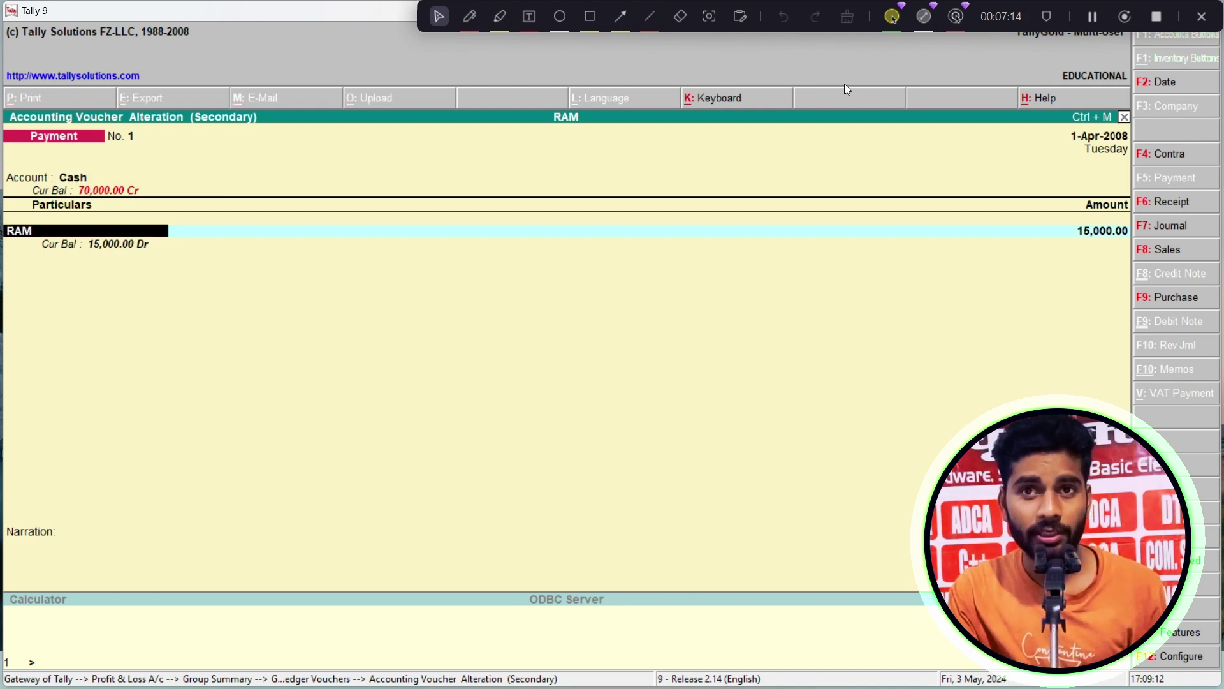